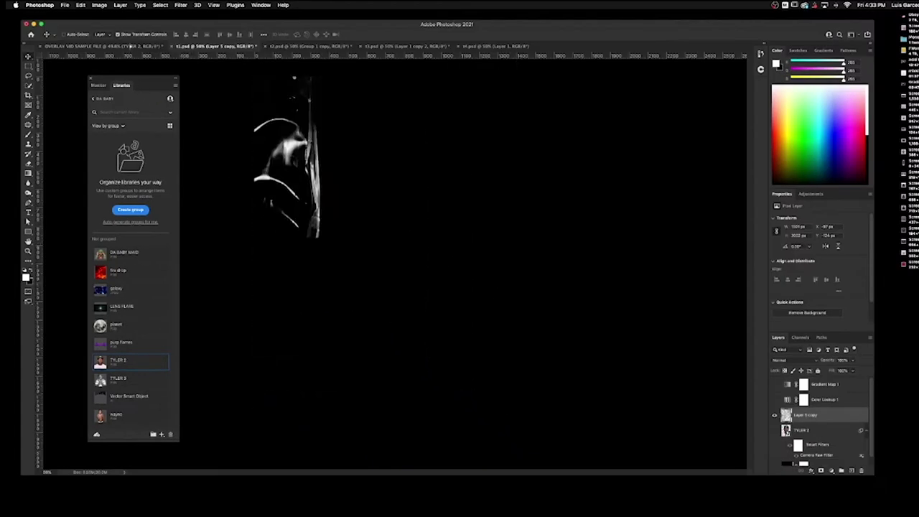
# - Place the Layer 5 copy texture over the portrait in OVERLAY VID SAMPLE FILE and set its blend mode to Hard Light
pyautogui.click(131, 47)
pyautogui.moveTo(353, 297); pyautogui.dragTo(353, 295)
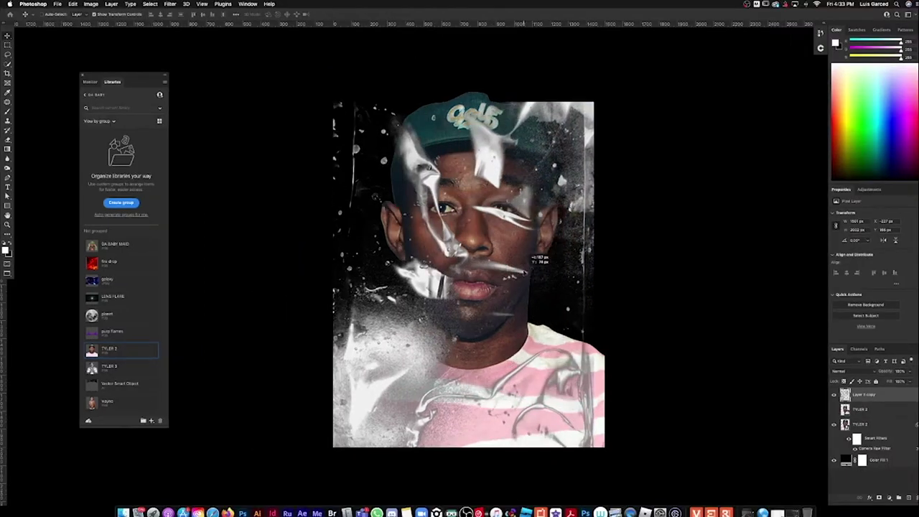
pyautogui.click(839, 371)
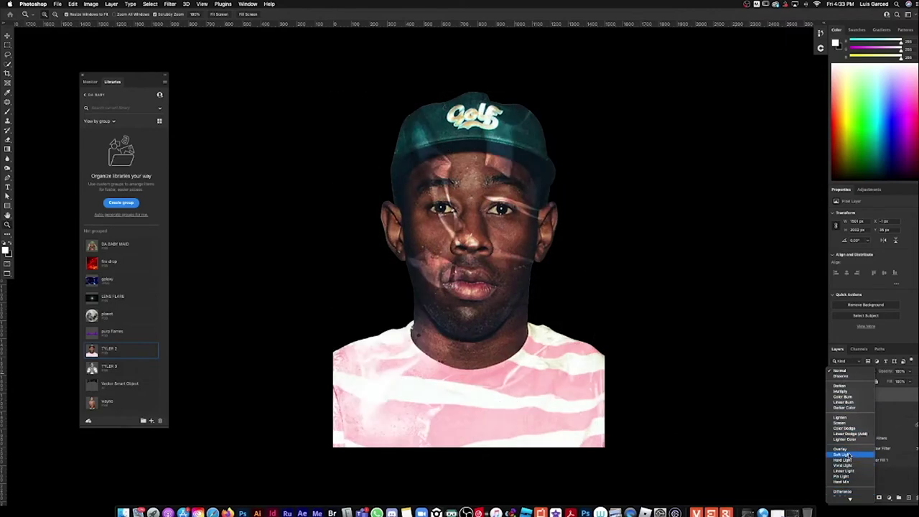
pyautogui.click(850, 461)
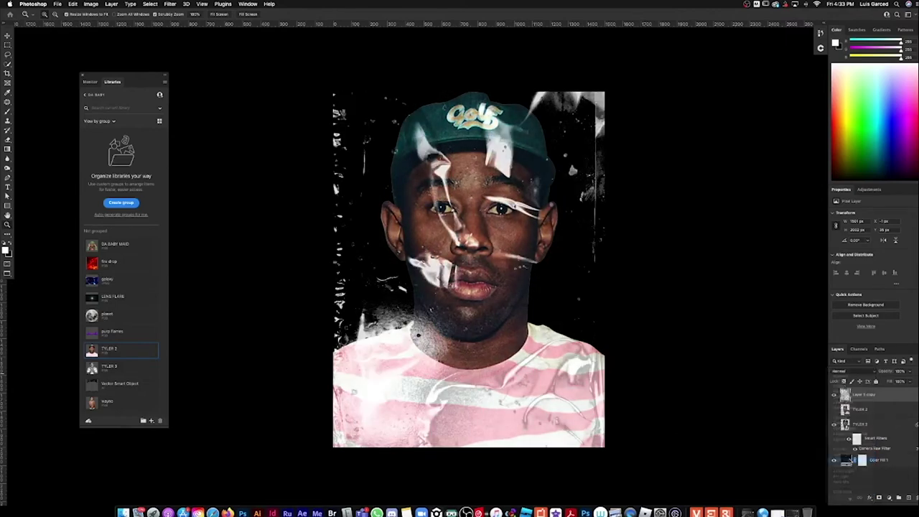
pyautogui.moveTo(497, 170)
pyautogui.mouseDown()
pyautogui.moveTo(538, 166)
pyautogui.moveTo(498, 176)
pyautogui.mouseUp()
pyautogui.moveTo(502, 319); pyautogui.dragTo(475, 320)
pyautogui.scroll(-4, 553, 298)
pyautogui.moveTo(592, 300); pyautogui.dragTo(576, 280)
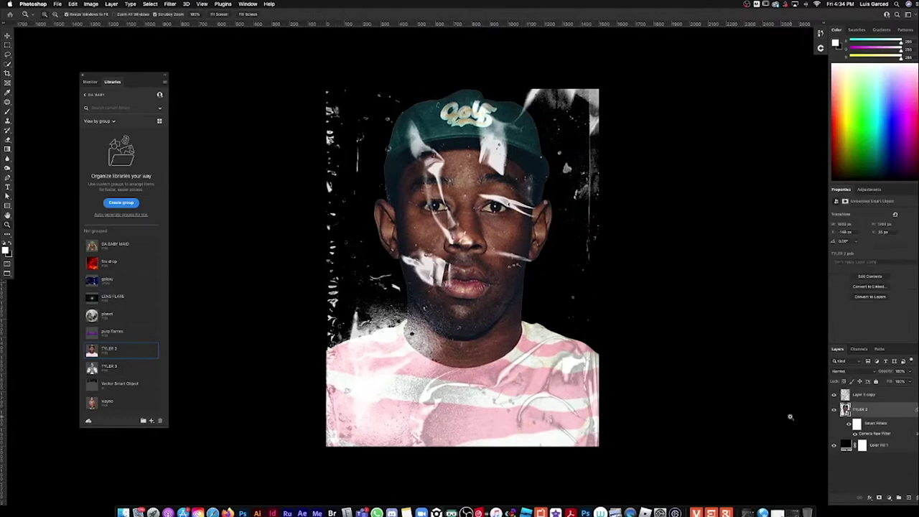
# - Edit the portrait layer's Camera Raw smart filter, trying Red Lift Matte and Soft Mist before applying the Cool Matte creative preset
pyautogui.click(869, 400)
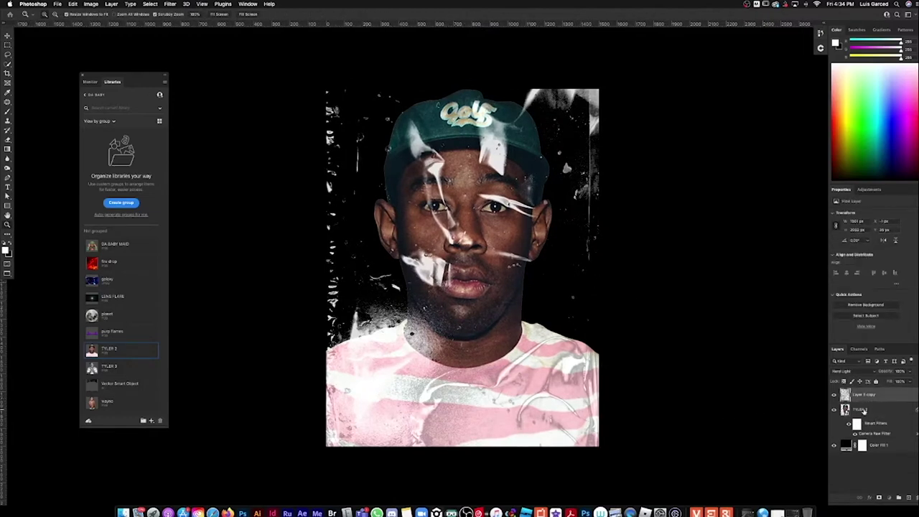
pyautogui.click(863, 409)
pyautogui.doubleClick(874, 433)
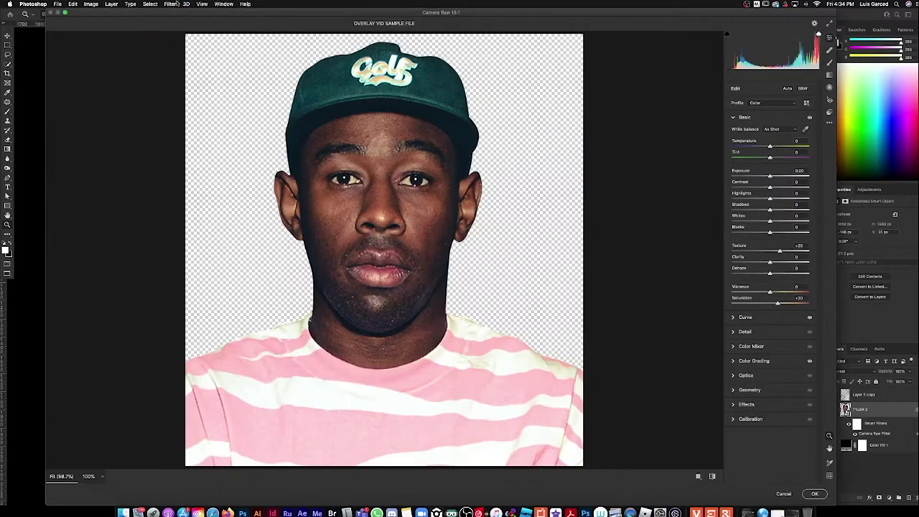
pyautogui.click(829, 112)
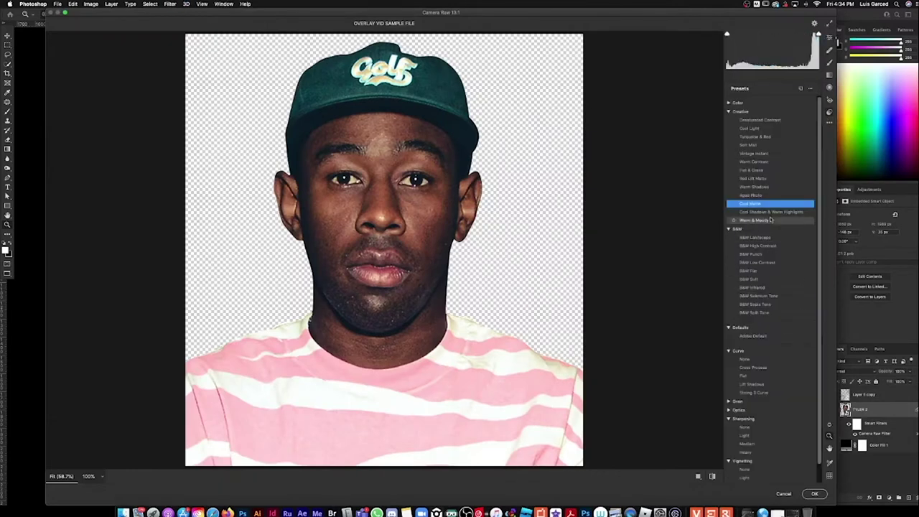
pyautogui.click(752, 178)
pyautogui.click(748, 144)
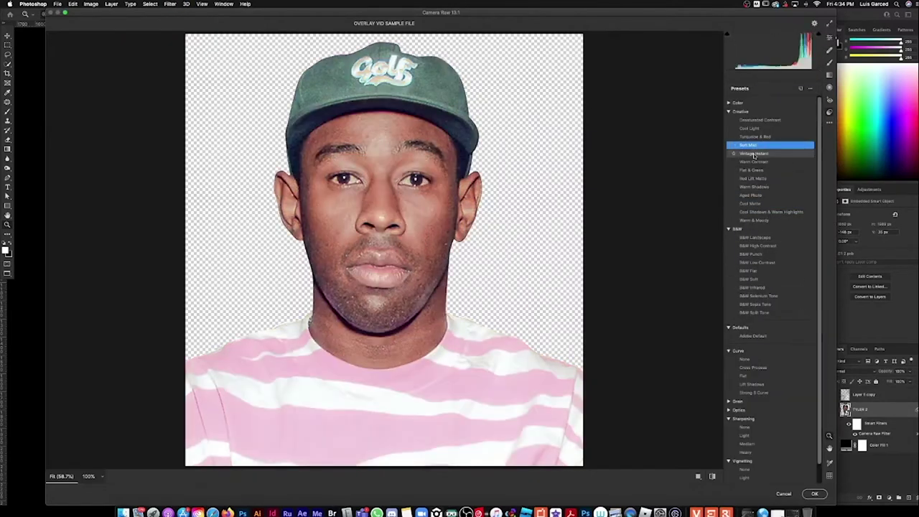
pyautogui.click(749, 203)
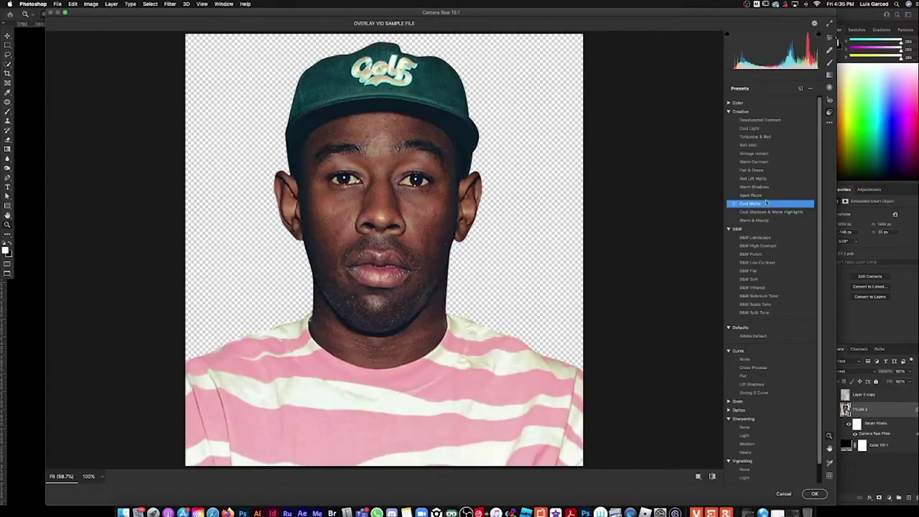
pyautogui.click(814, 493)
pyautogui.moveTo(462, 175); pyautogui.dragTo(485, 183)
pyautogui.press('super+0')
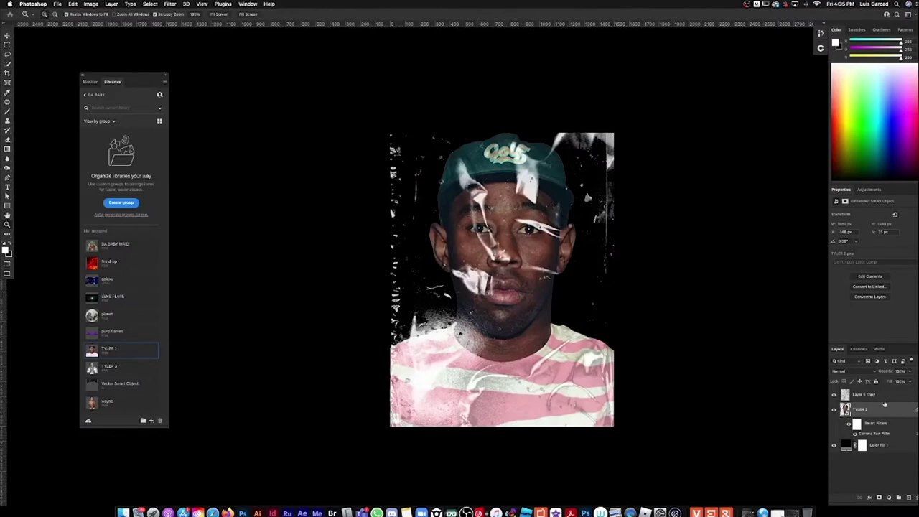
# - Add a Color Lookup adjustment layer above the texture layer and load the FoggyNight.3DL LUT
pyautogui.click(883, 397)
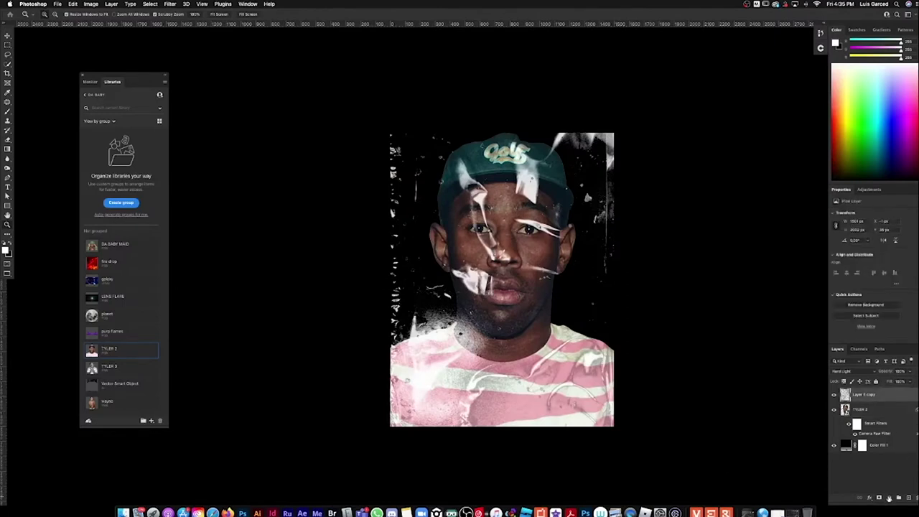
pyautogui.click(888, 498)
pyautogui.click(904, 450)
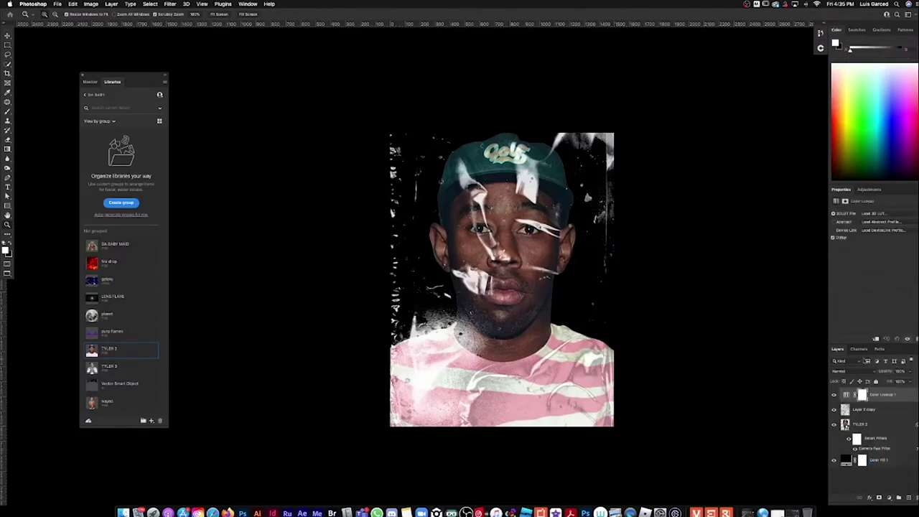
pyautogui.click(876, 214)
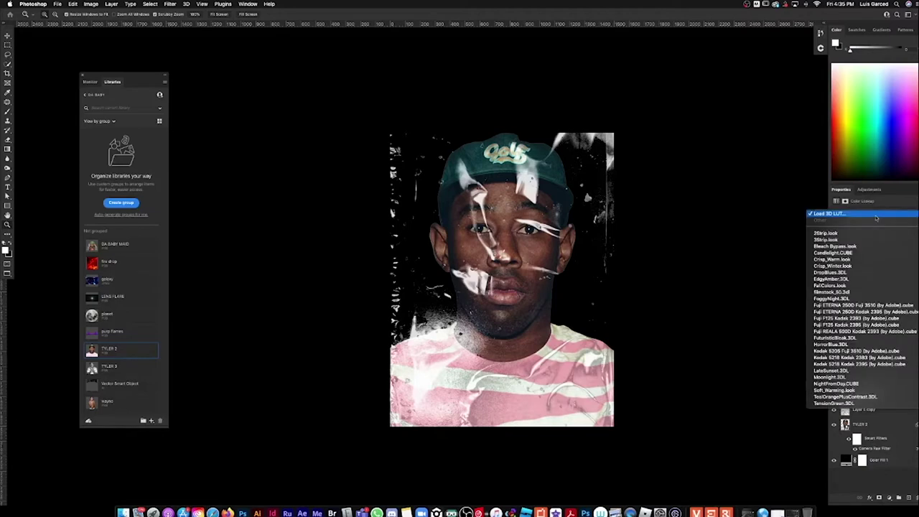
pyautogui.click(852, 300)
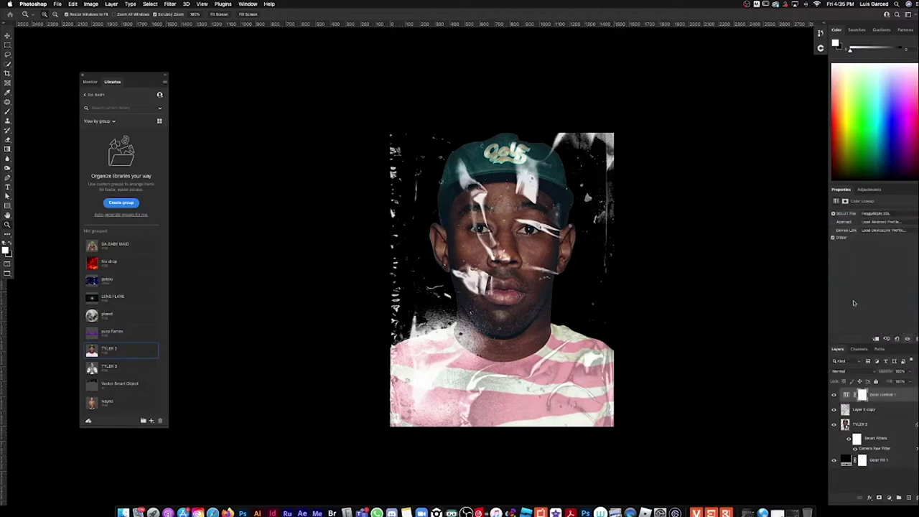
# - Try the Fuji REALA 500D Kodak 2393 and Kodak 5205 Fuji 3510 LUTs on the Color Lookup layer
pyautogui.click(854, 215)
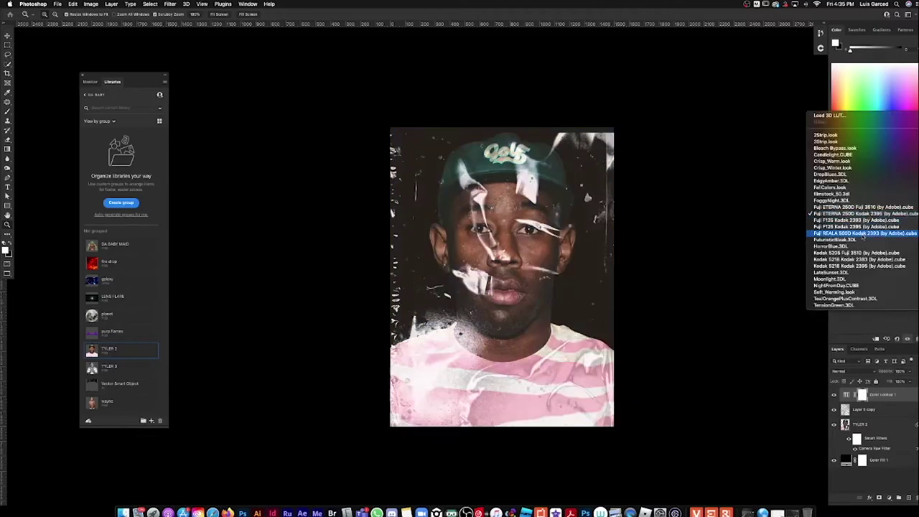
pyautogui.click(861, 233)
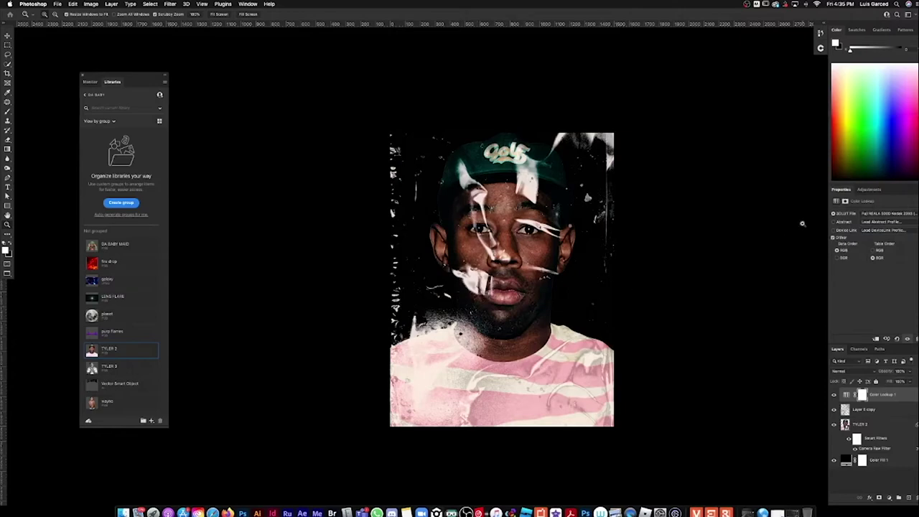
pyautogui.click(874, 215)
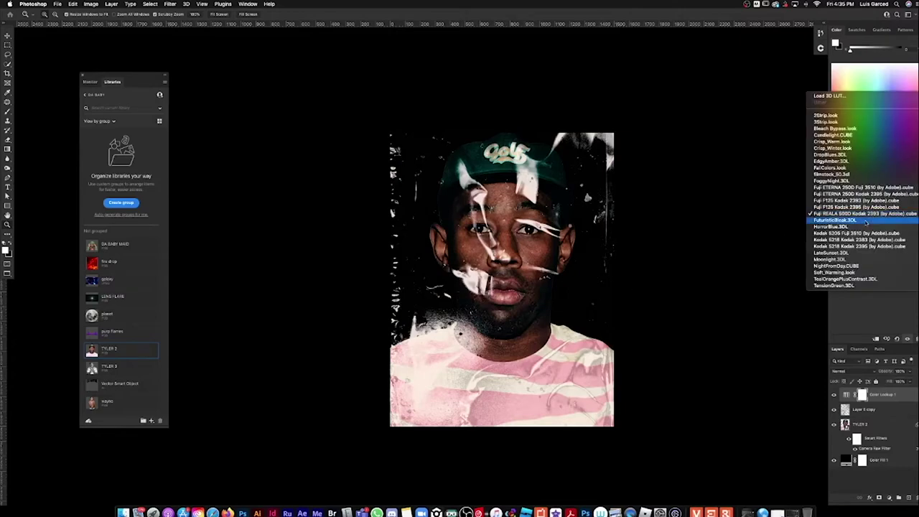
pyautogui.click(869, 217)
pyautogui.click(872, 214)
pyautogui.click(865, 231)
# - Try further LUTs on the Color Lookup layer, including Kodak 5218 Kodak 2383, Moonlight and Soft_Warming
pyautogui.click(874, 216)
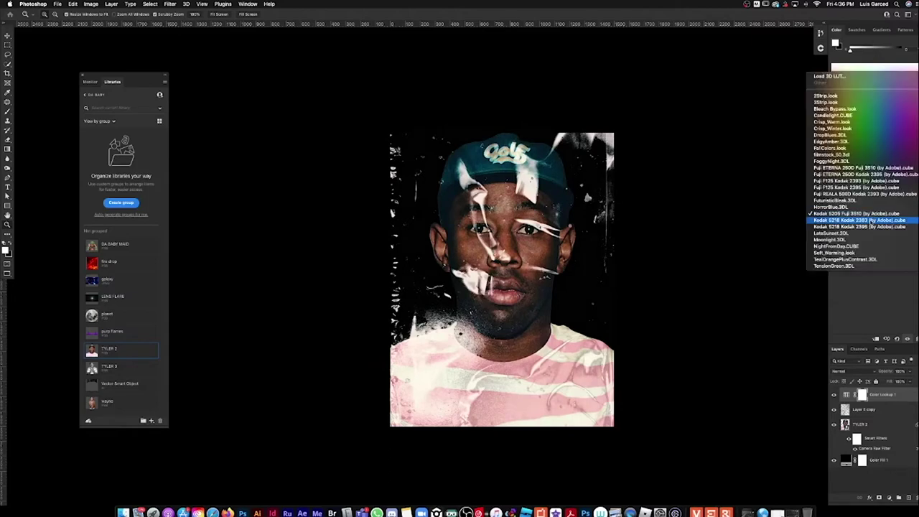
pyautogui.click(872, 219)
pyautogui.click(872, 214)
pyautogui.click(864, 223)
pyautogui.click(874, 214)
pyautogui.click(870, 219)
pyautogui.click(871, 215)
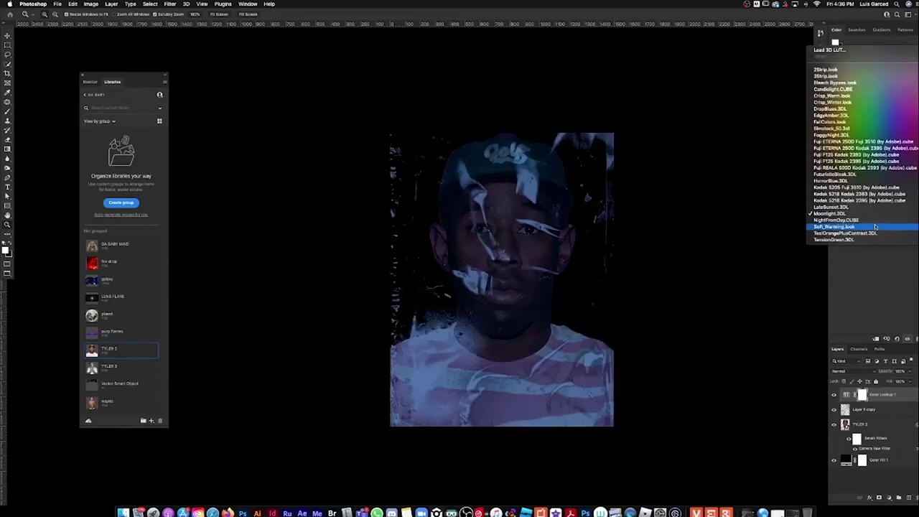
pyautogui.click(875, 227)
# - Set the Color Lookup layer's 3D LUT to Fuji ETERNA 250D Fuji 3510
pyautogui.click(877, 216)
pyautogui.click(854, 135)
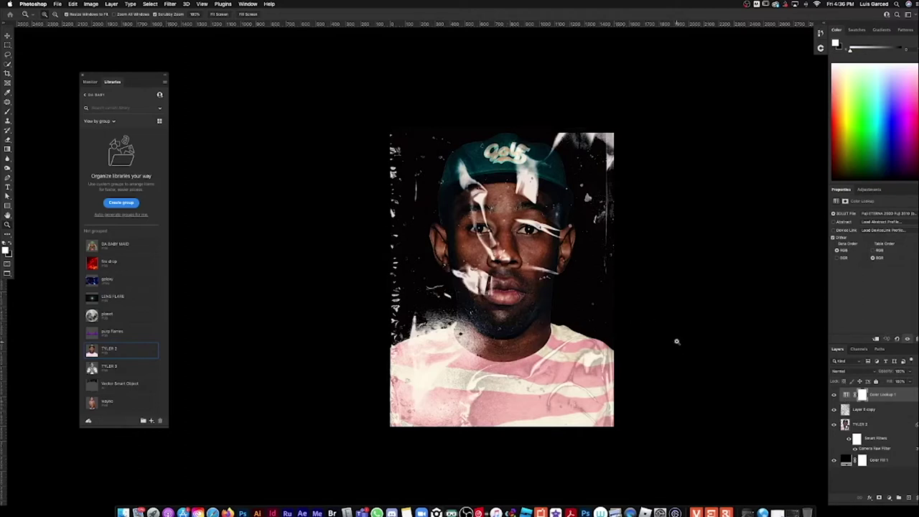
pyautogui.moveTo(521, 280)
pyautogui.mouseDown()
pyautogui.moveTo(558, 273)
pyautogui.moveTo(534, 277)
pyautogui.mouseUp()
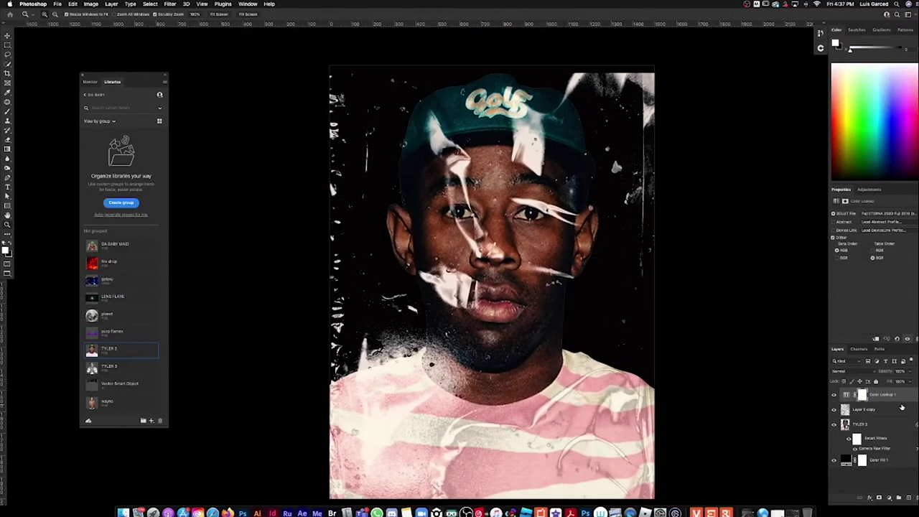
# - Add a Gradient Map adjustment layer above the Color Lookup layer and turn on Reverse
pyautogui.click(888, 497)
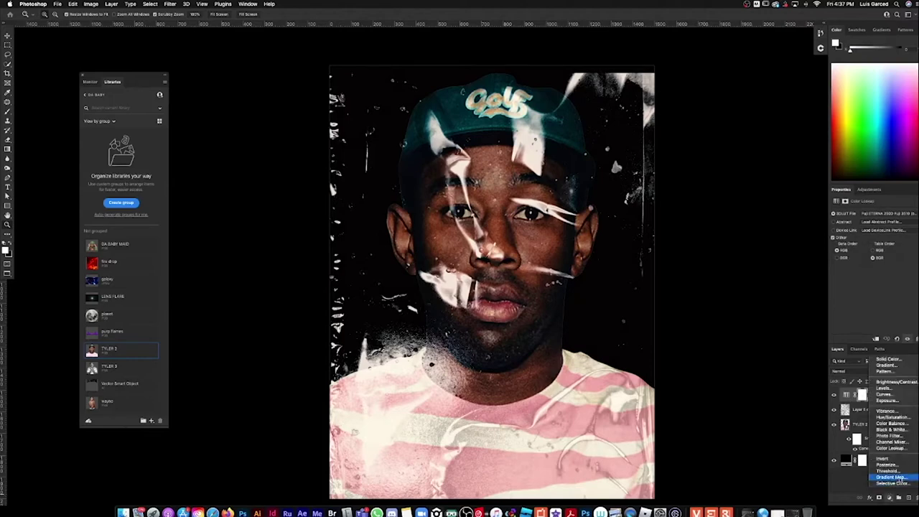
pyautogui.click(890, 477)
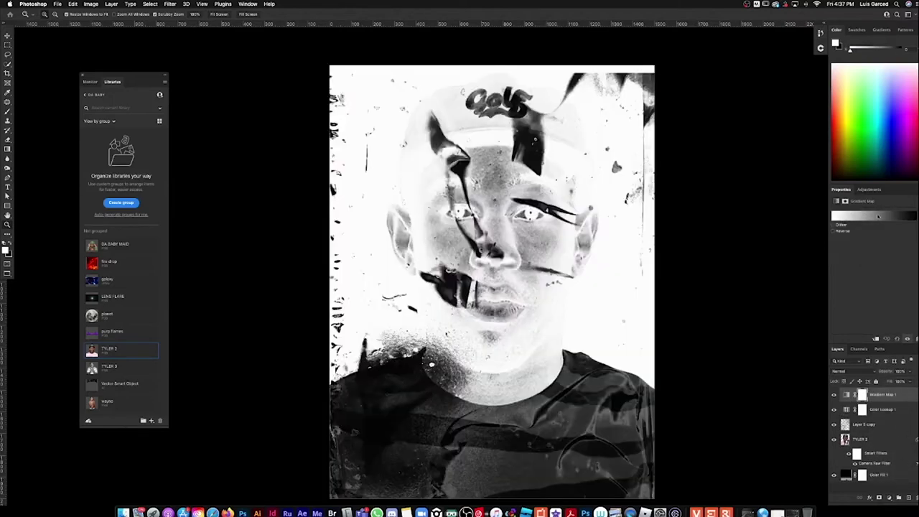
pyautogui.click(833, 231)
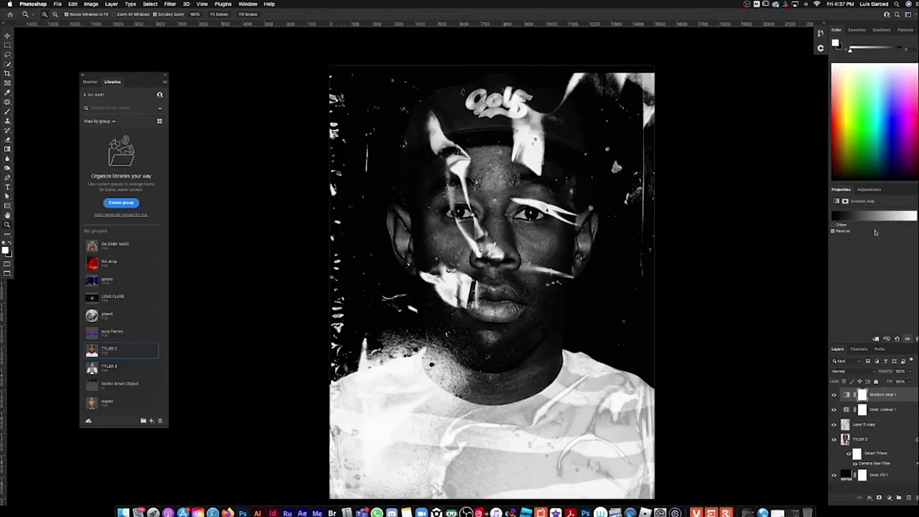
# - Apply a dark green, green and orange gradient preset to the Gradient Map and turn off Reverse
pyautogui.click(914, 216)
pyautogui.click(888, 267)
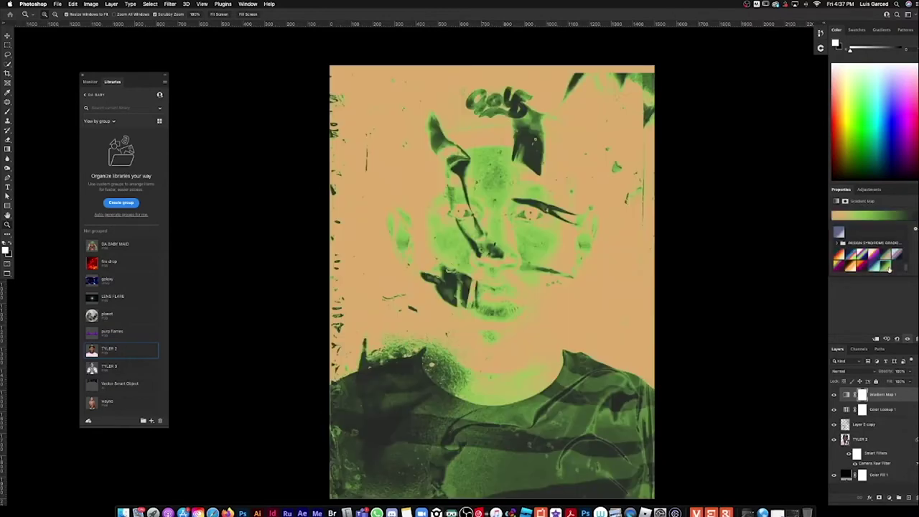
pyautogui.click(859, 300)
pyautogui.click(832, 231)
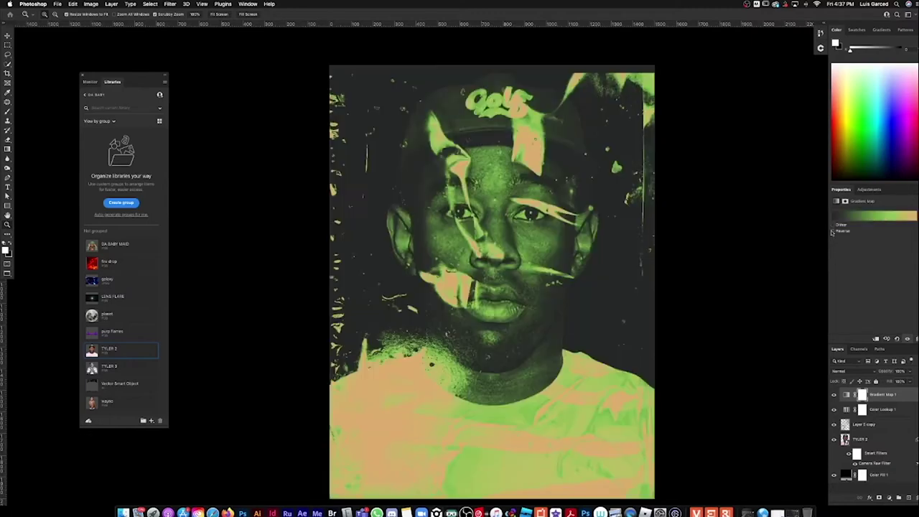
pyautogui.press('super+minus')
pyautogui.moveTo(550, 241); pyautogui.dragTo(554, 242)
pyautogui.press('super+minus')
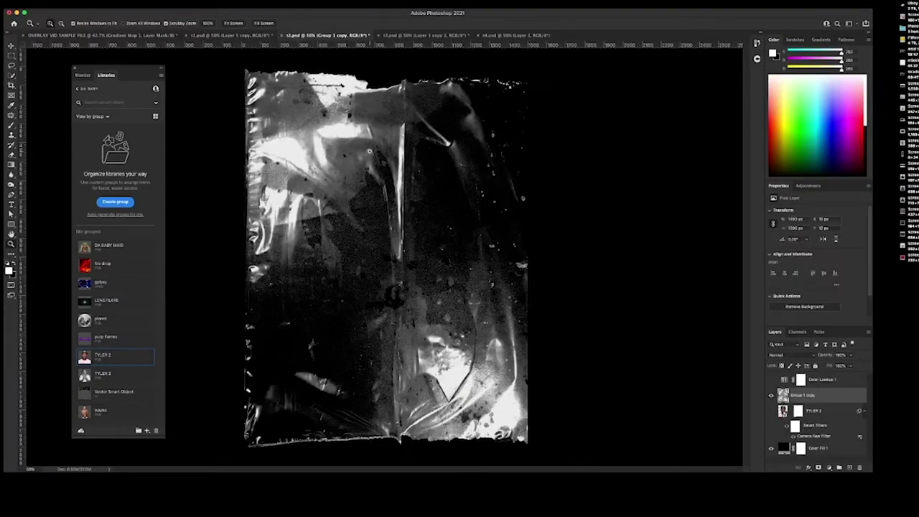
# - Place the Group 1 copy plastic texture over the portrait in the sample file and delete the Gradient Map layer
pyautogui.moveTo(365, 156); pyautogui.dragTo(420, 270)
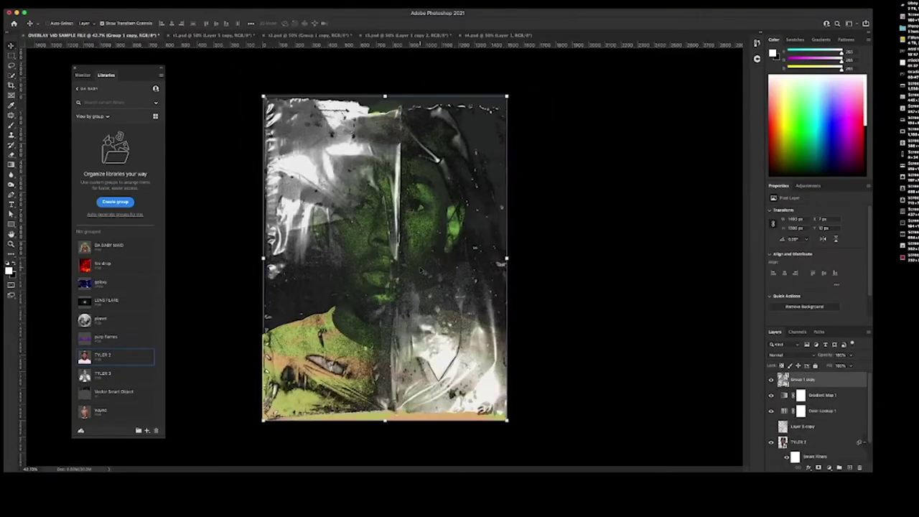
pyautogui.click(785, 399)
pyautogui.click(792, 398)
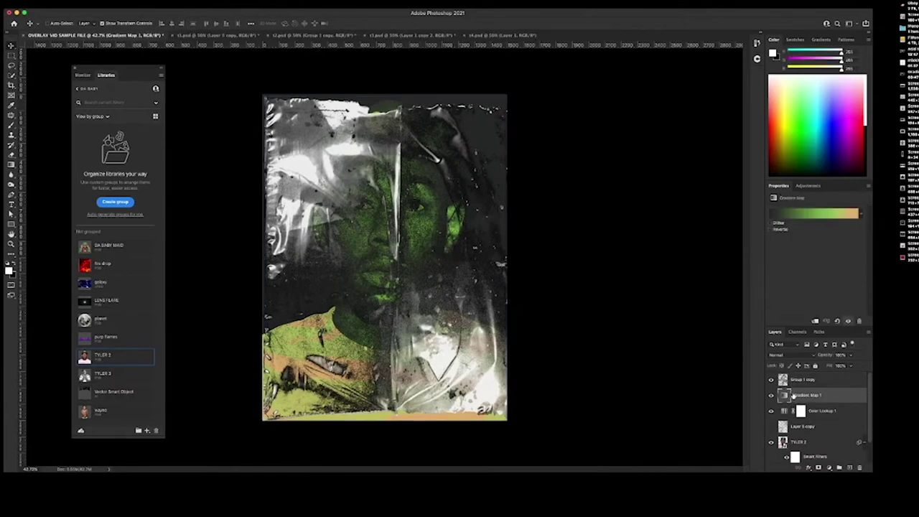
pyautogui.press('Delete')
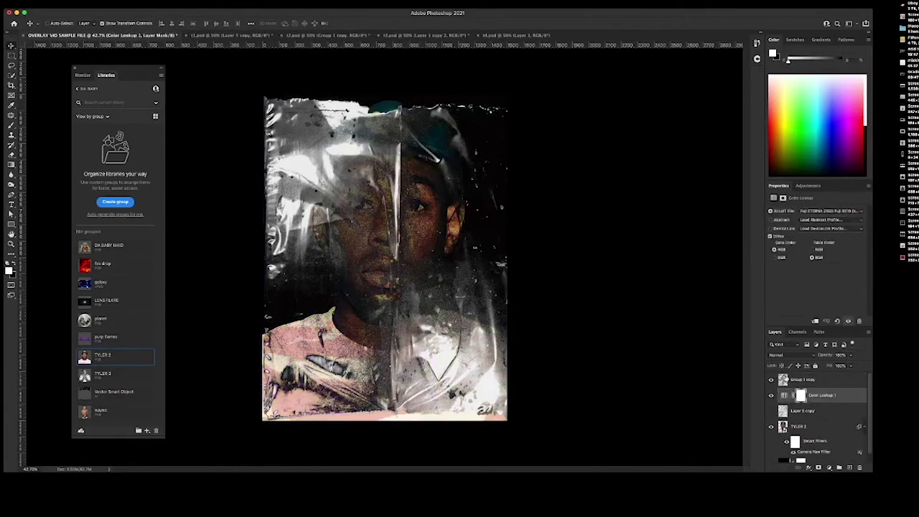
# - Move the Group 1 copy texture beneath the Color Lookup layer and set its blend mode to Lighten
pyautogui.moveTo(785, 380); pyautogui.dragTo(801, 401)
pyautogui.click(790, 354)
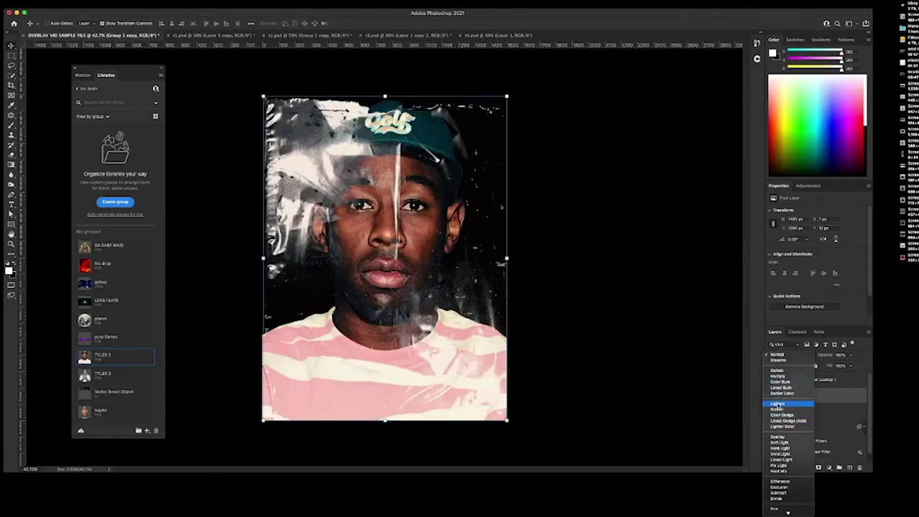
pyautogui.click(776, 404)
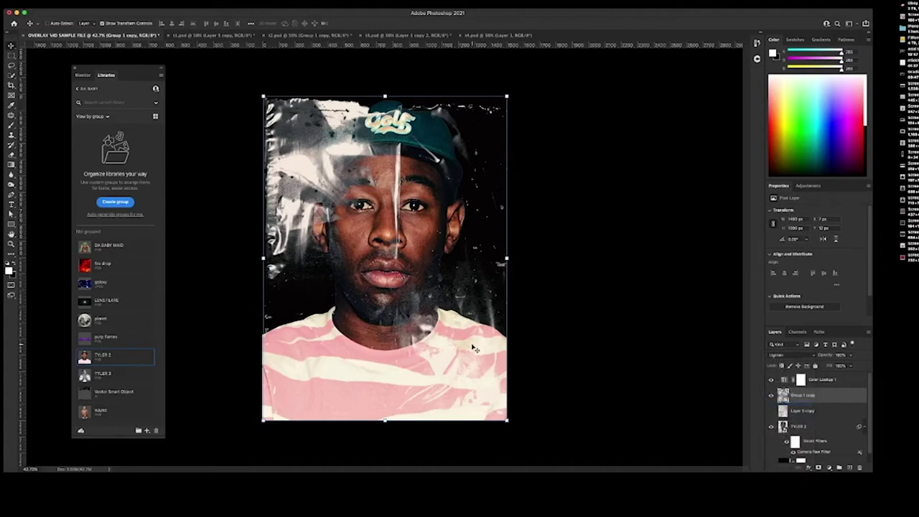
pyautogui.press('z')
pyautogui.moveTo(521, 319); pyautogui.dragTo(540, 312)
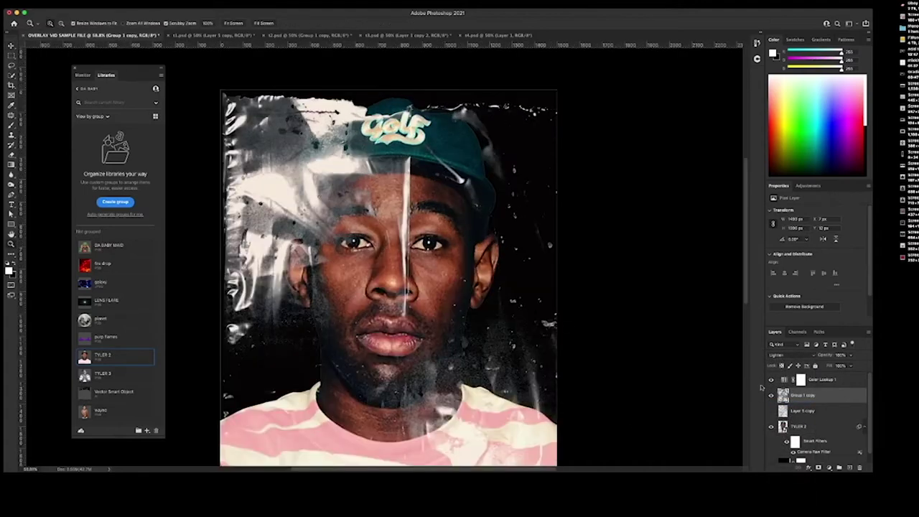
# - Try the Kodak 5205 Fuji 3510 lookup table on the Color Lookup 1 layer
pyautogui.click(800, 380)
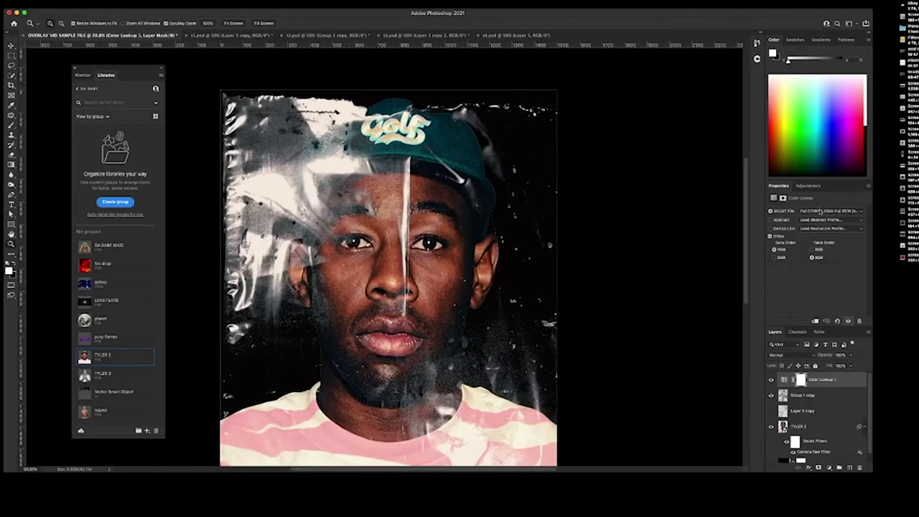
pyautogui.click(819, 210)
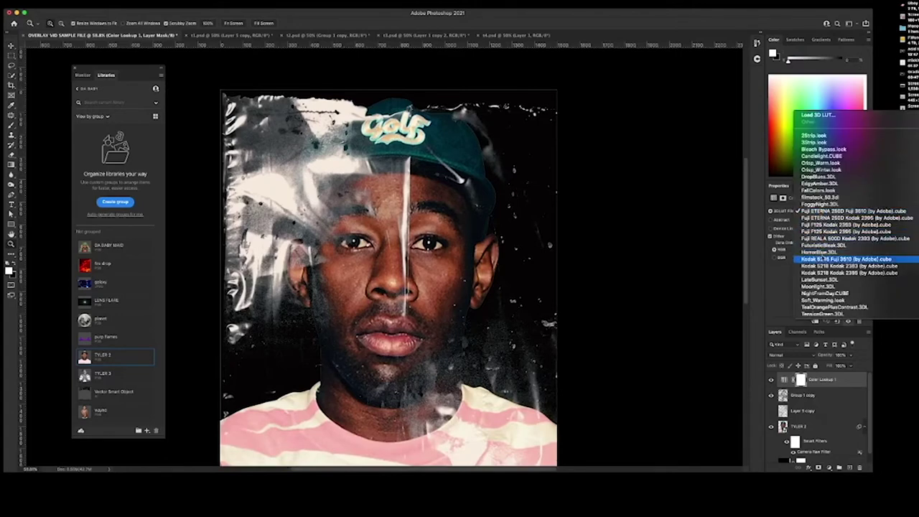
pyautogui.click(825, 259)
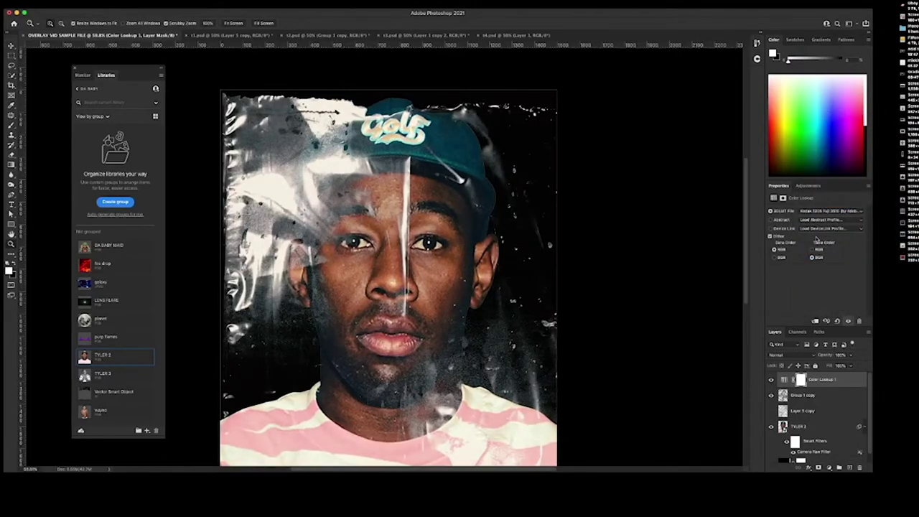
# - Try the Fuji F125 Kodak 2395 lookup table on the Color Lookup 1 layer
pyautogui.press('super+minus')
pyautogui.press('super+minus')
pyautogui.moveTo(392, 250); pyautogui.dragTo(413, 250)
pyautogui.click(829, 210)
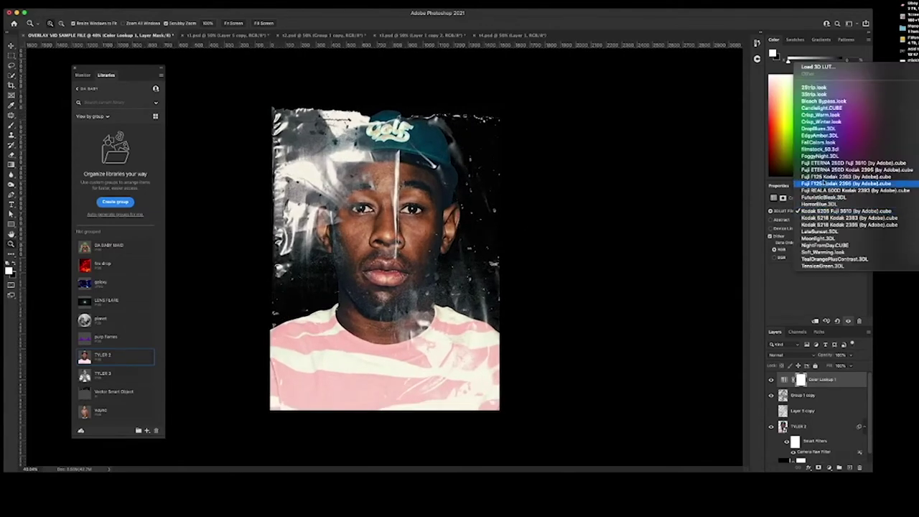
pyautogui.click(823, 183)
# - Set the Color Lookup 1 layer to the filmstock_50.3dl lookup table and view the document in full-screen mode
pyautogui.click(818, 210)
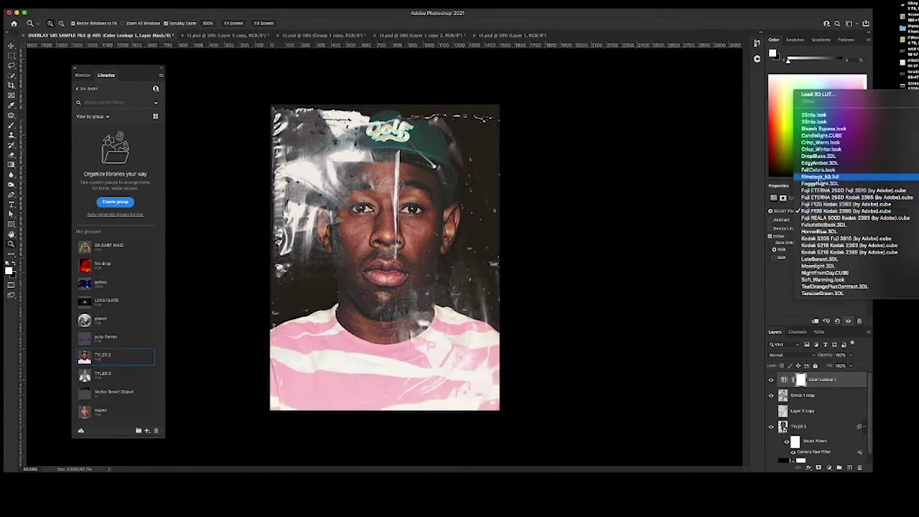
pyautogui.click(817, 180)
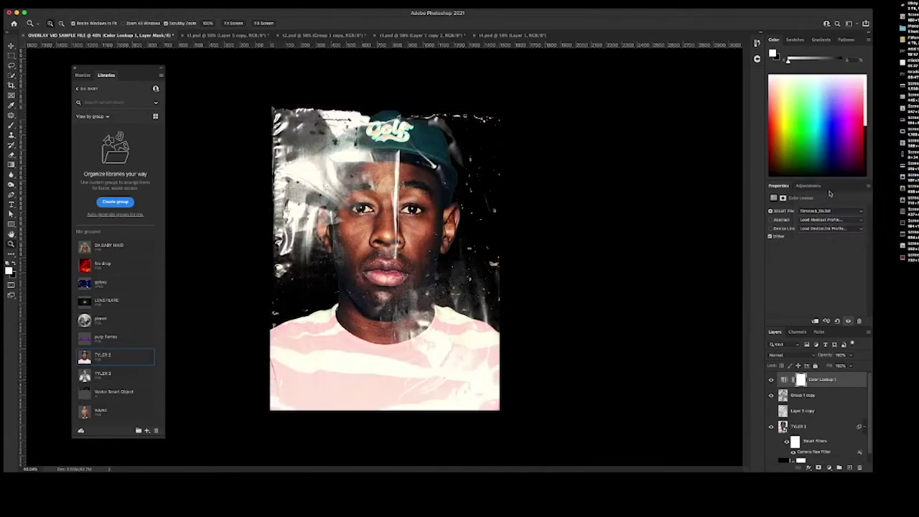
pyautogui.moveTo(397, 231); pyautogui.dragTo(410, 218)
pyautogui.press('f')
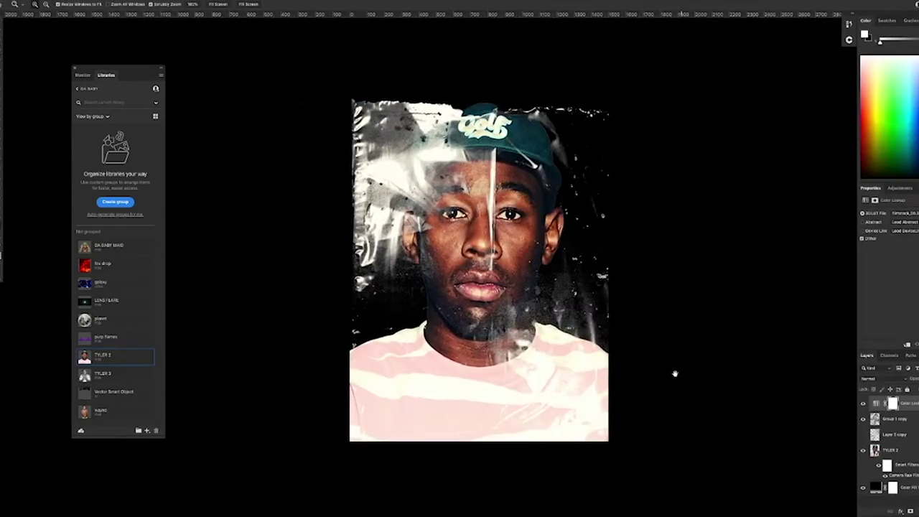
pyautogui.press('f')
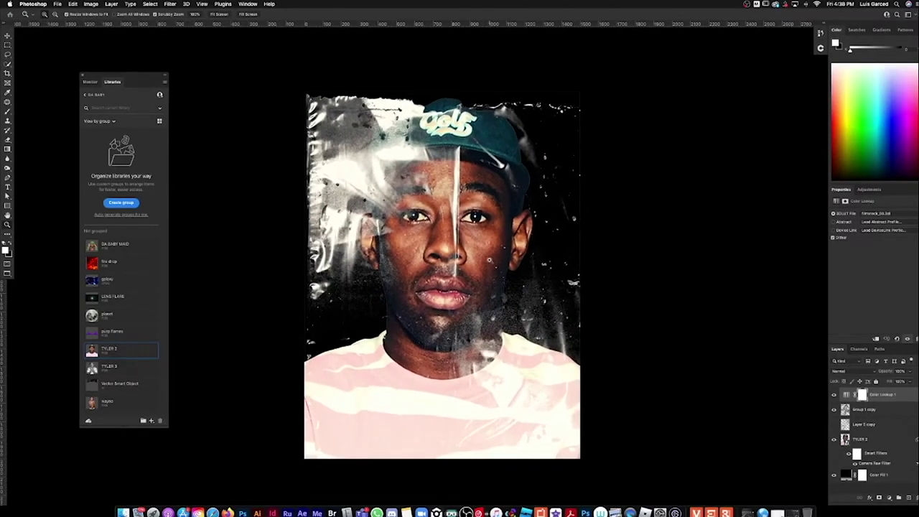
# - Create a new layer above Color Lookup 1 and fill it with 50% Gray in Normal mode at 100% opacity
pyautogui.press('super+shift+n')
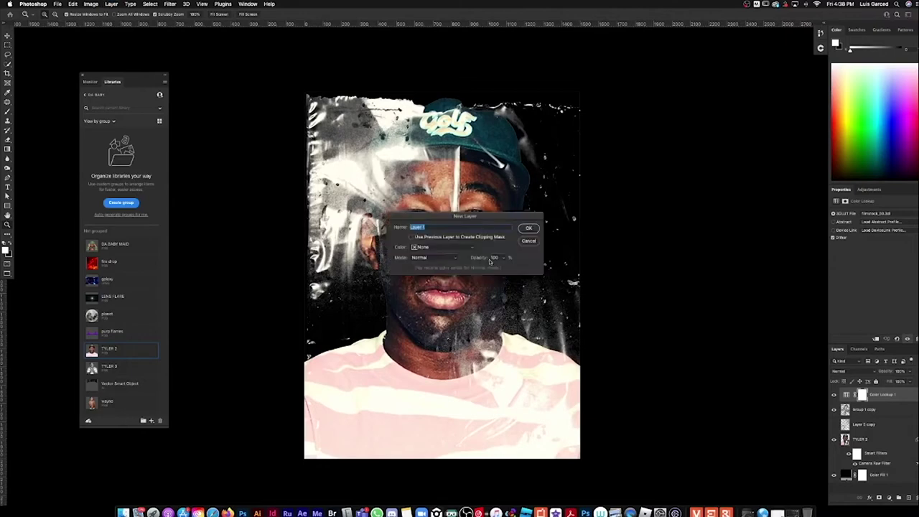
pyautogui.press('Return')
pyautogui.click(72, 4)
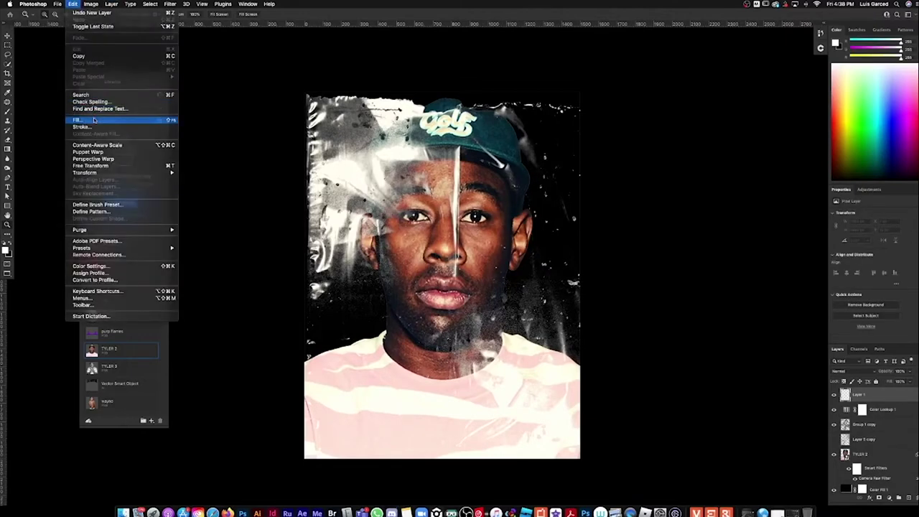
pyautogui.click(94, 121)
pyautogui.click(559, 219)
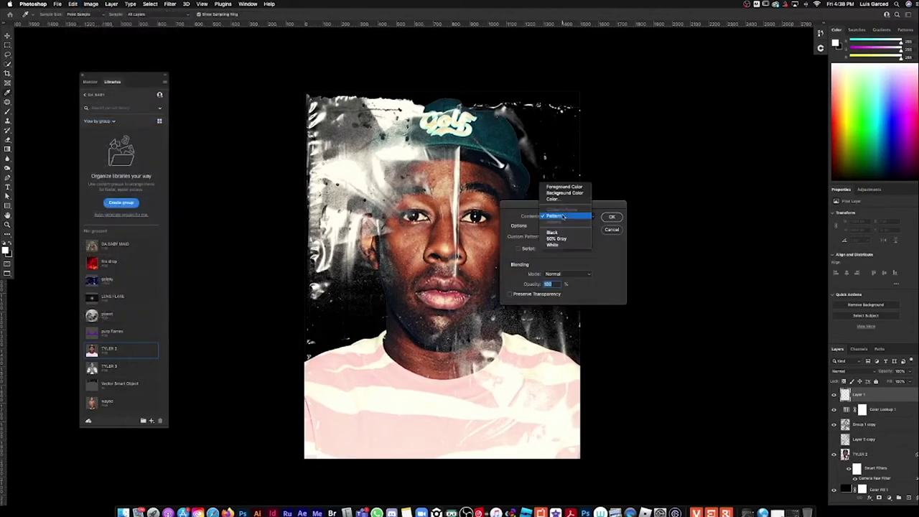
pyautogui.click(565, 241)
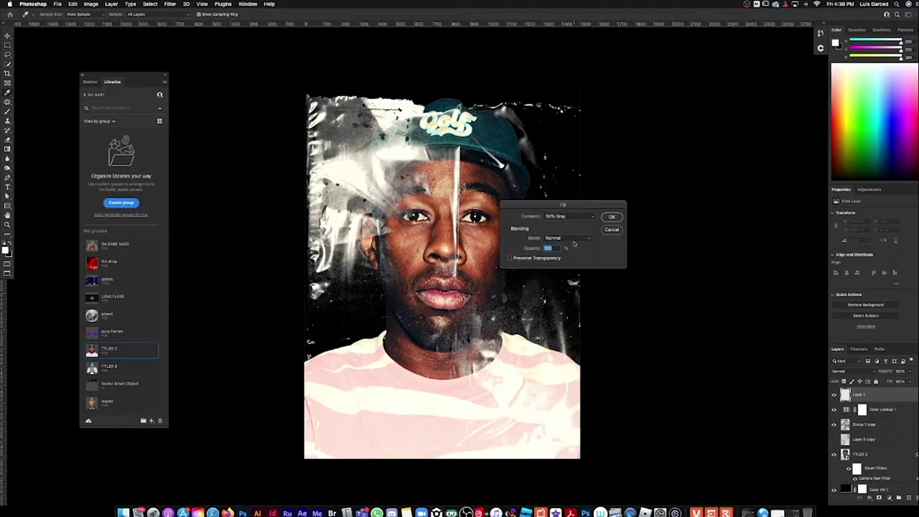
pyautogui.click(610, 218)
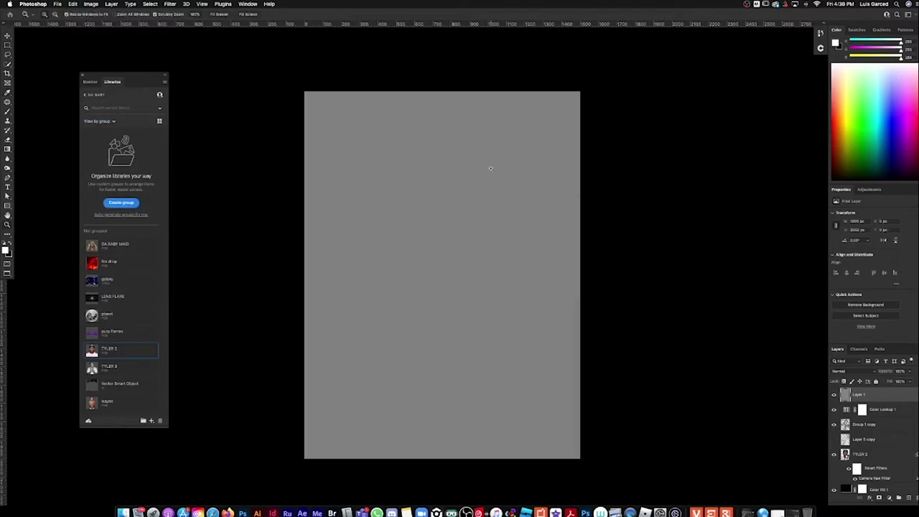
# - Convert the gray layer for Smart Filters and apply Add Noise with Gaussian distribution and Monochromatic turned on
pyautogui.click(170, 3)
pyautogui.click(180, 24)
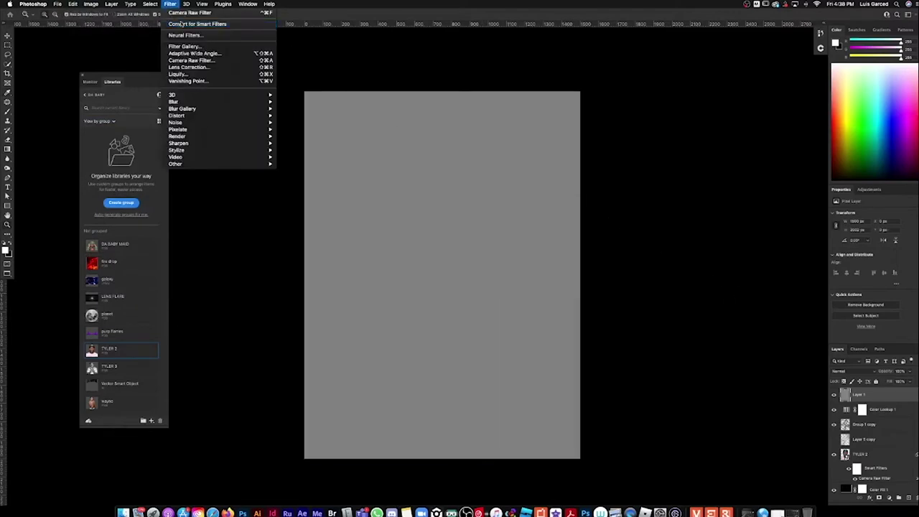
pyautogui.click(521, 173)
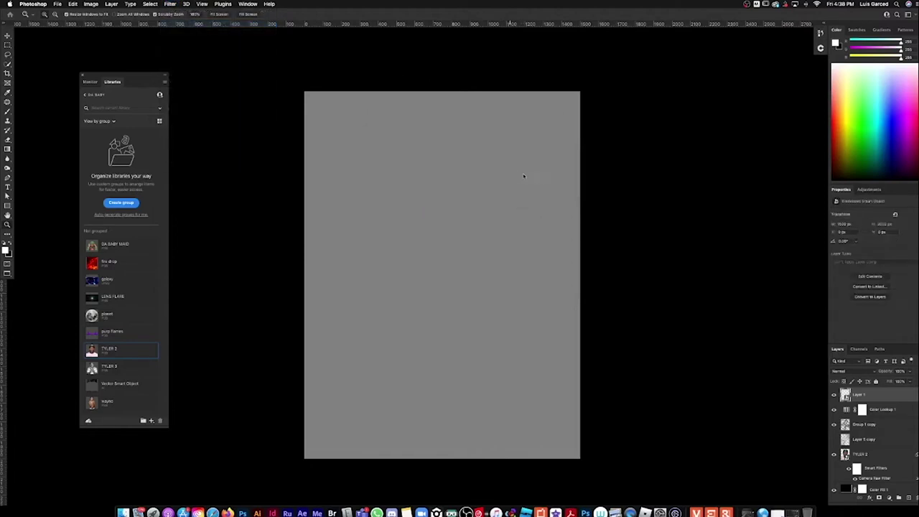
pyautogui.click(170, 3)
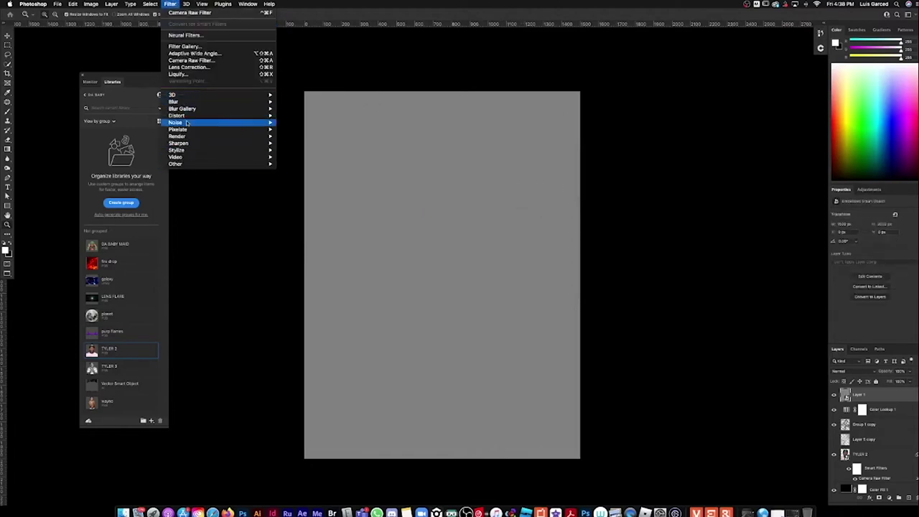
pyautogui.moveTo(179, 122)
pyautogui.press('Return')
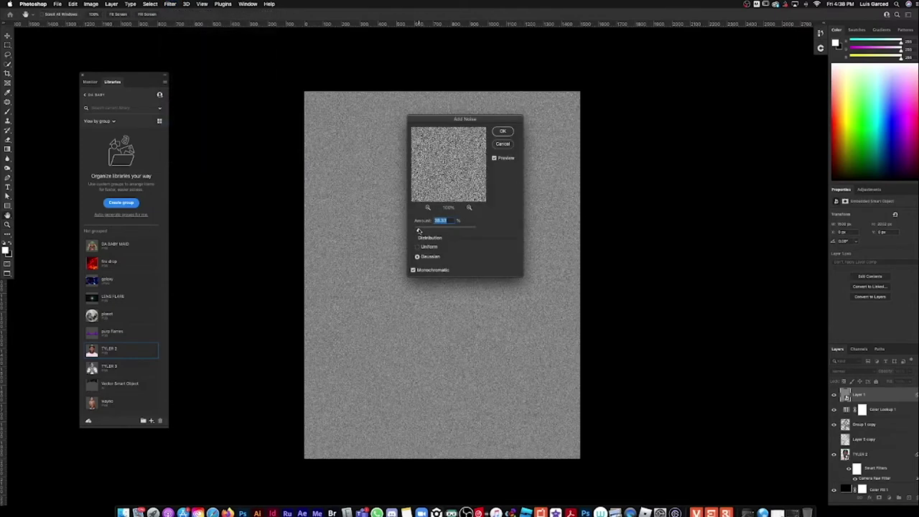
pyautogui.moveTo(419, 230); pyautogui.dragTo(417, 231)
pyautogui.click(501, 133)
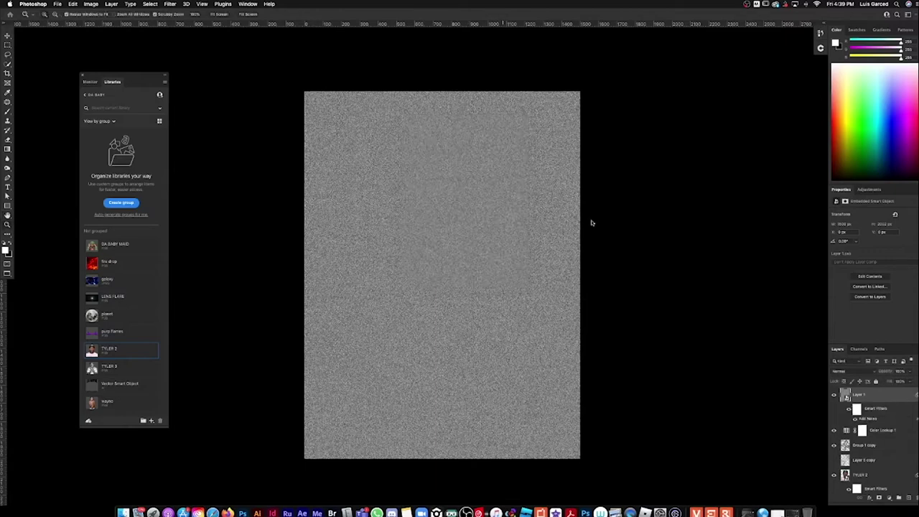
# - Set the noise layer's blend mode to Soft Light
pyautogui.click(841, 371)
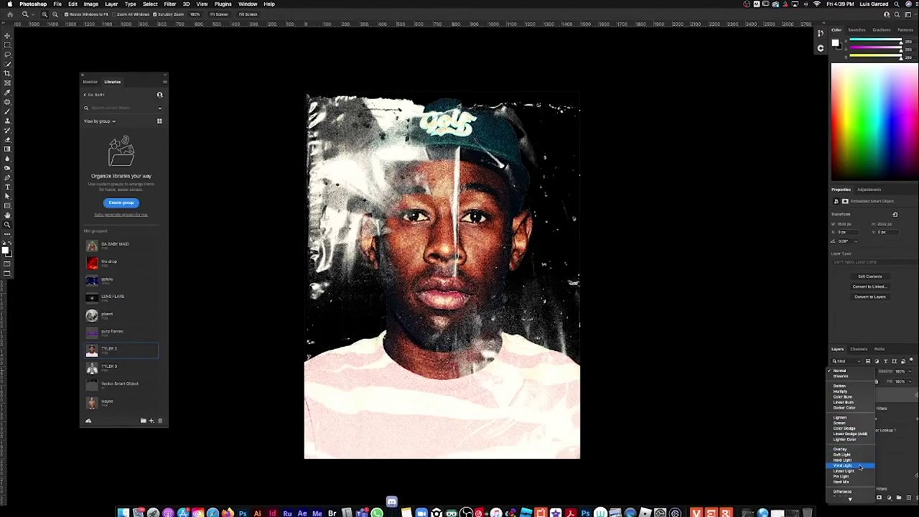
pyautogui.click(844, 465)
pyautogui.click(850, 371)
pyautogui.click(844, 360)
pyautogui.moveTo(667, 332); pyautogui.dragTo(663, 331)
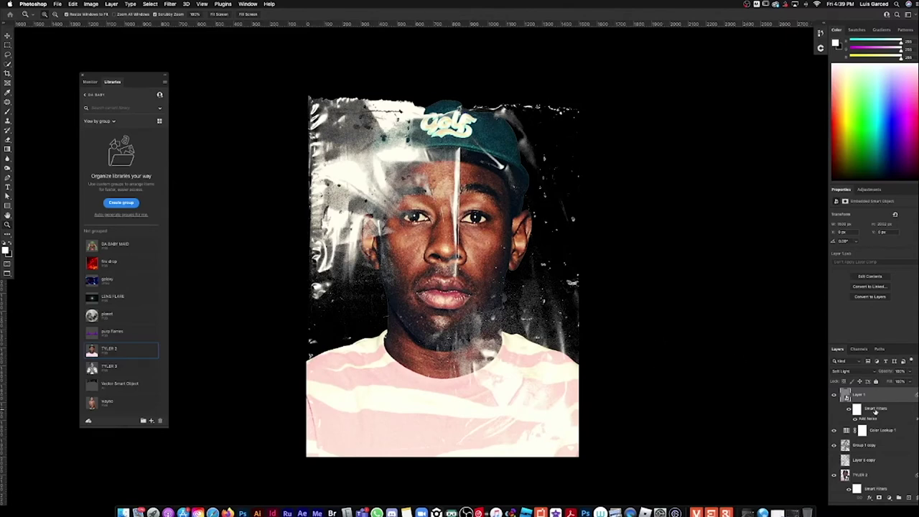
# - Delete the noise layer, Group 1 copy, Color Lookup 1 and the hidden texture layer above the TYLER 2 portrait
pyautogui.press('Delete')
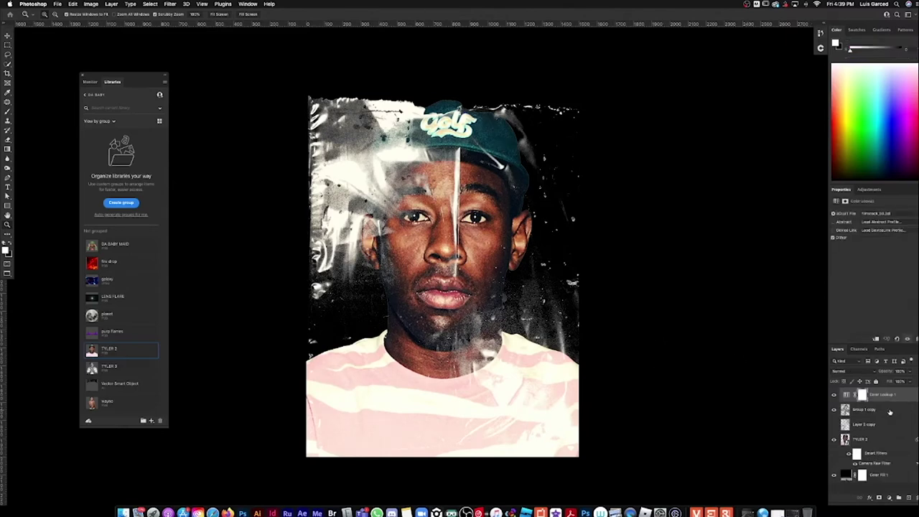
pyautogui.click(834, 410)
pyautogui.click(861, 409)
pyautogui.press('Delete')
pyautogui.click(850, 394)
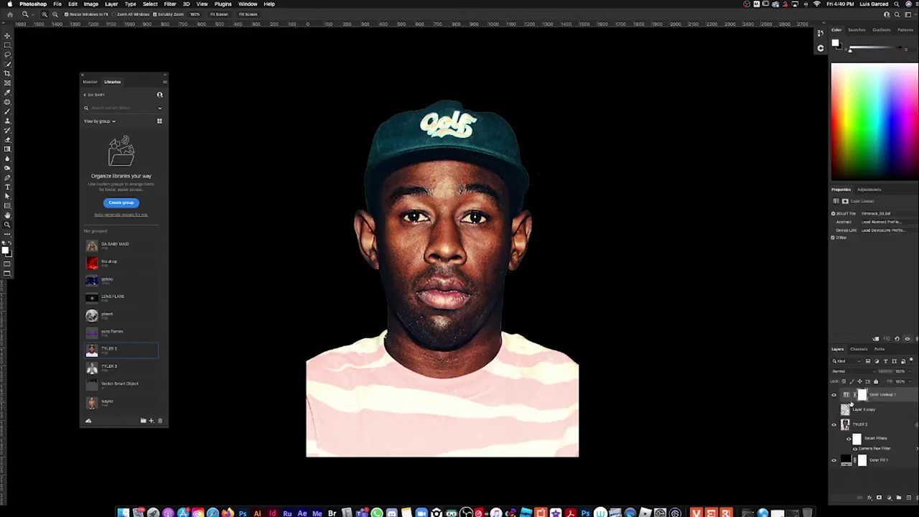
pyautogui.press('Delete')
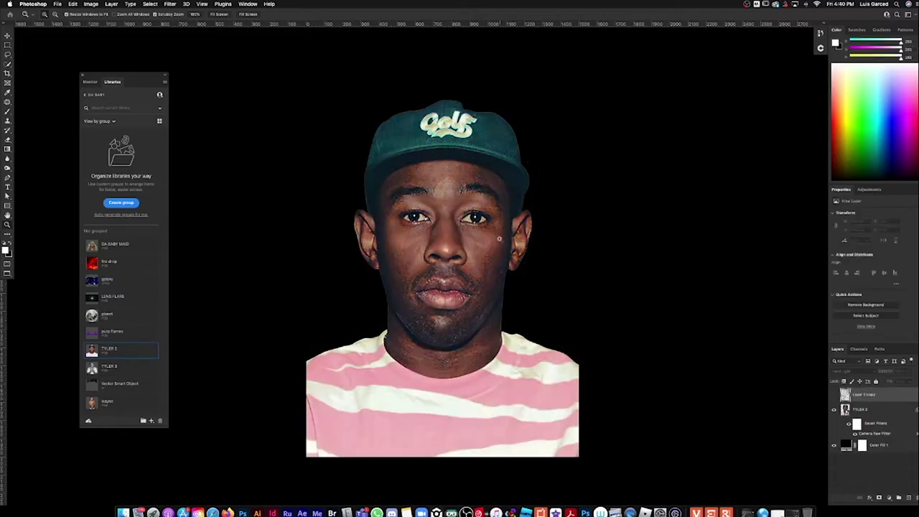
pyautogui.press('Delete')
pyautogui.press('Delete')
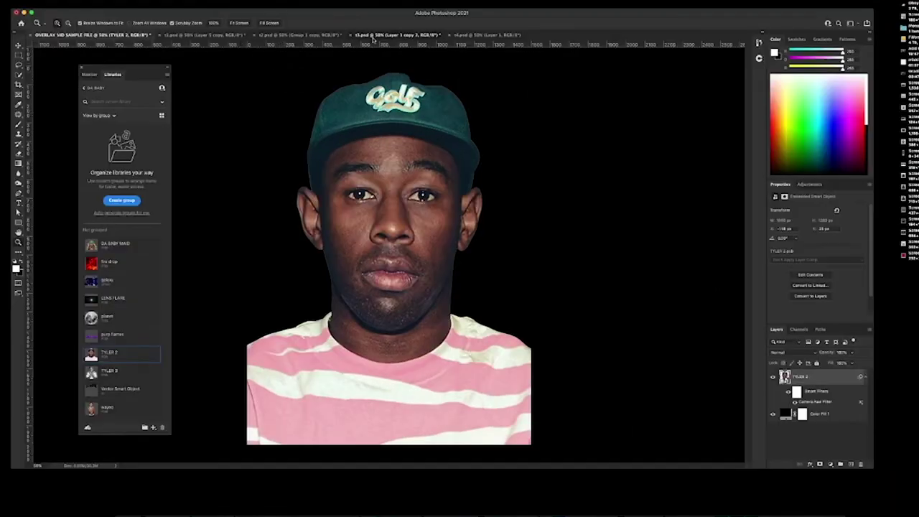
# - Copy the Layer 1 copy 2 plastic texture from t3.psd into the sample file and place it over the portrait
pyautogui.click(371, 36)
pyautogui.press('v')
pyautogui.moveTo(413, 177); pyautogui.dragTo(356, 124)
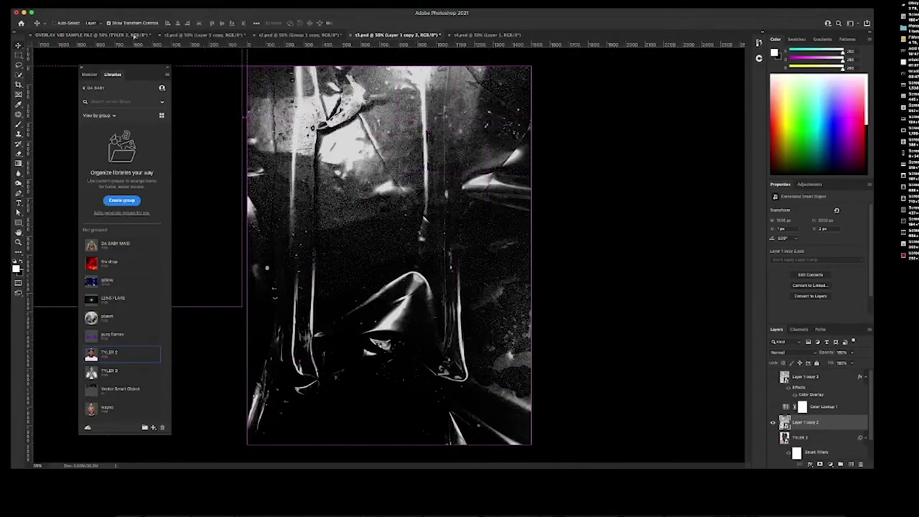
pyautogui.click(133, 34)
pyautogui.moveTo(442, 257); pyautogui.dragTo(475, 276)
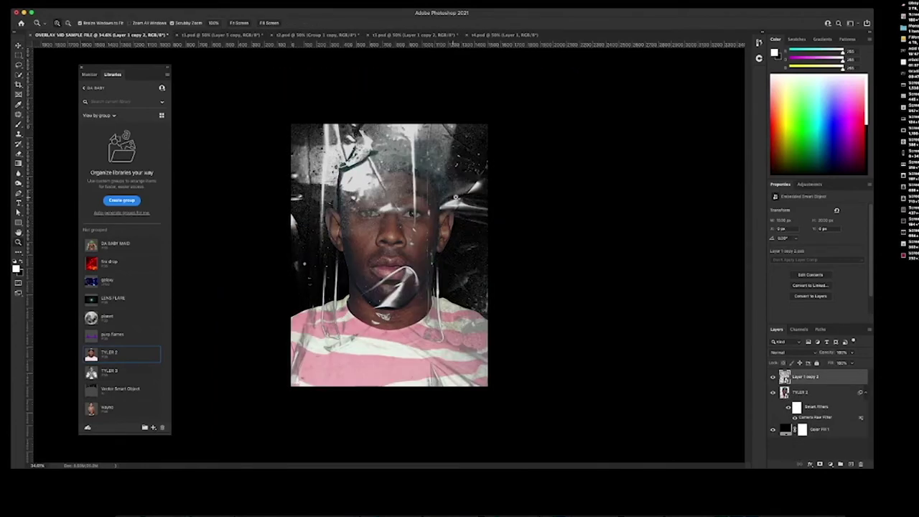
# - Set the blend mode of the Layer 1 copy 2 texture to Screen
pyautogui.moveTo(417, 195); pyautogui.dragTo(431, 196)
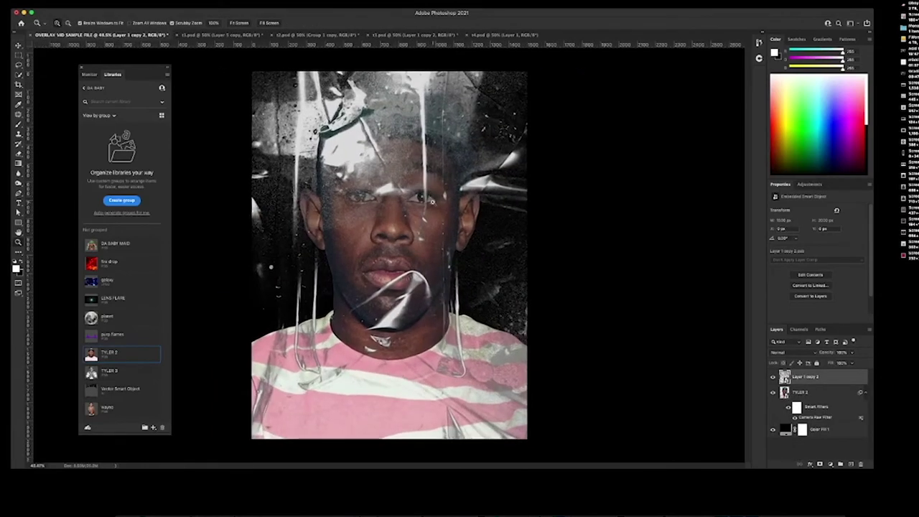
pyautogui.keyDown('alt'); pyautogui.click(434, 201); pyautogui.keyUp('alt')
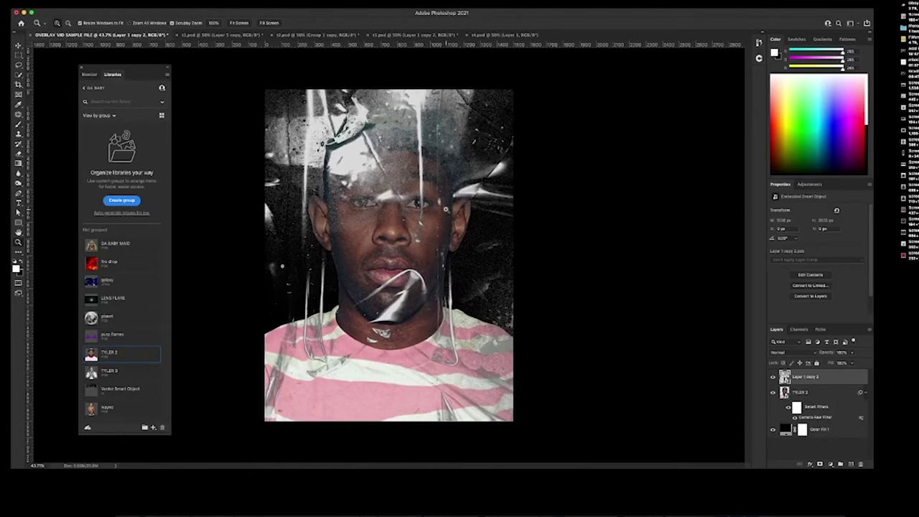
pyautogui.click(435, 241)
pyautogui.keyDown('alt'); pyautogui.click(435, 240); pyautogui.keyUp('alt')
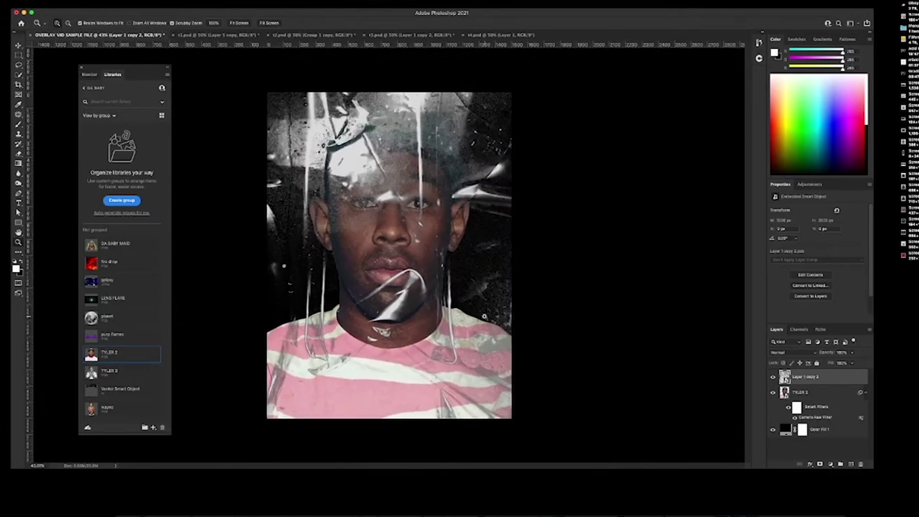
pyautogui.click(434, 277)
pyautogui.keyDown('alt'); pyautogui.click(444, 278); pyautogui.keyUp('alt')
pyautogui.click(778, 352)
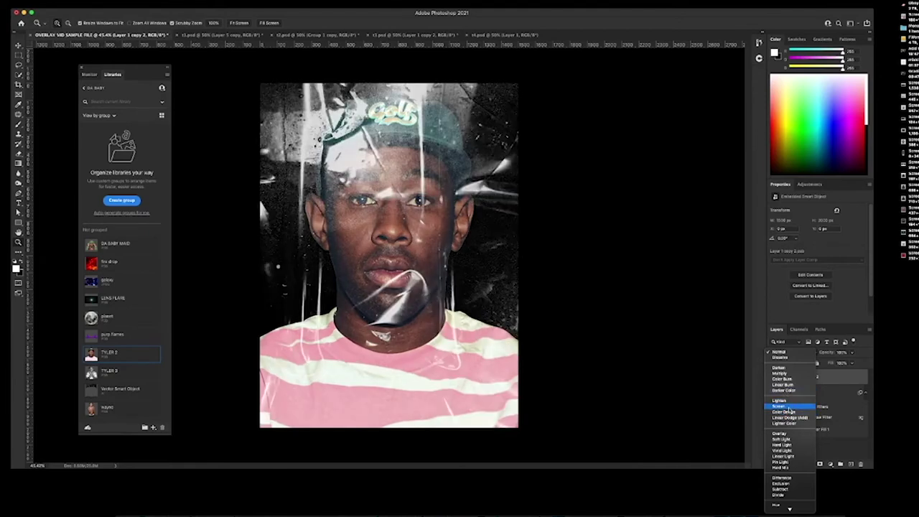
pyautogui.click(782, 407)
# - Add a Color Lookup adjustment above the plastic texture with the Fuji F125 Kodak 2395 table, and compare the image with and without it
pyautogui.click(829, 466)
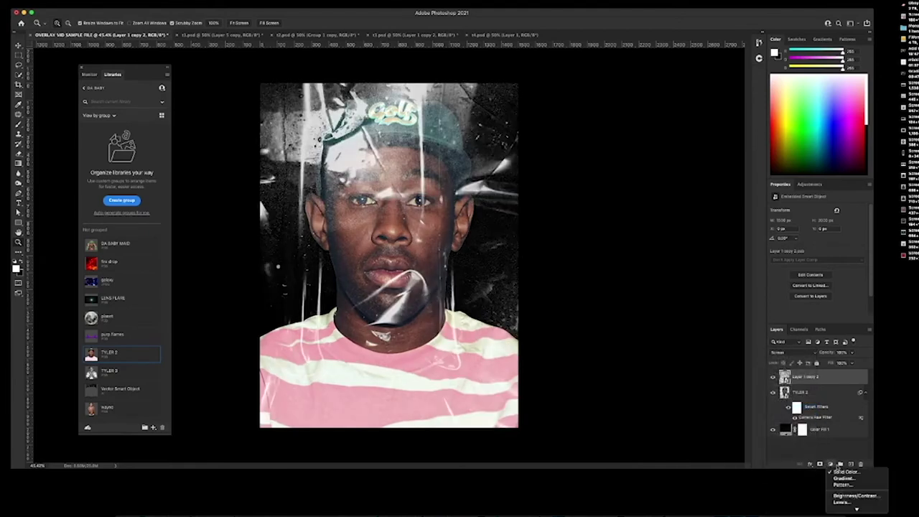
pyautogui.click(849, 472)
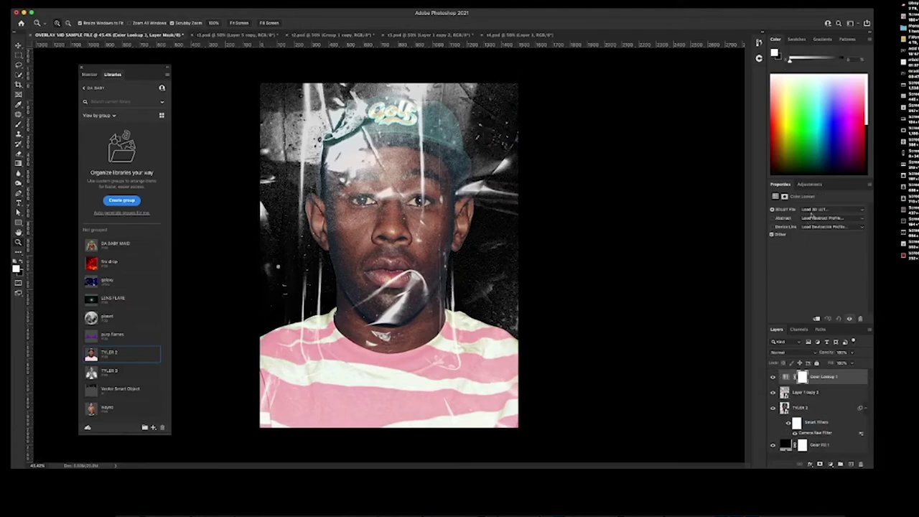
pyautogui.click(814, 209)
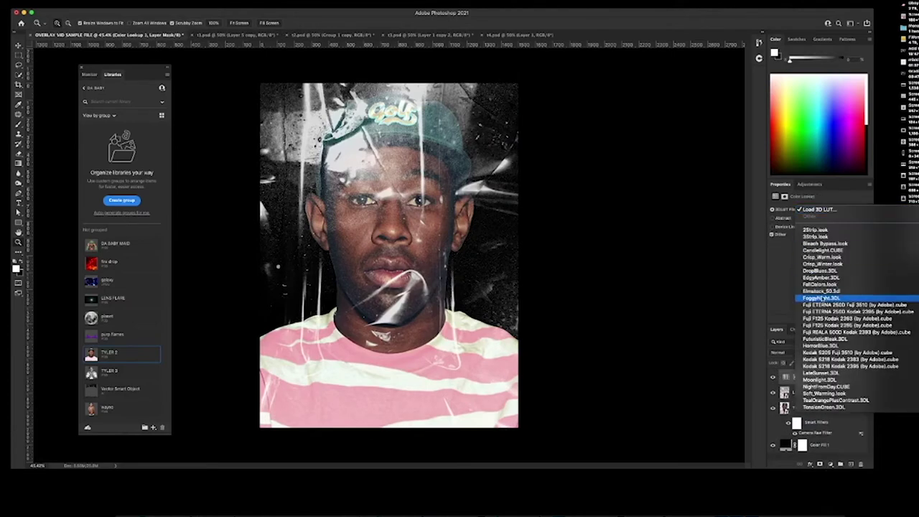
pyautogui.click(826, 325)
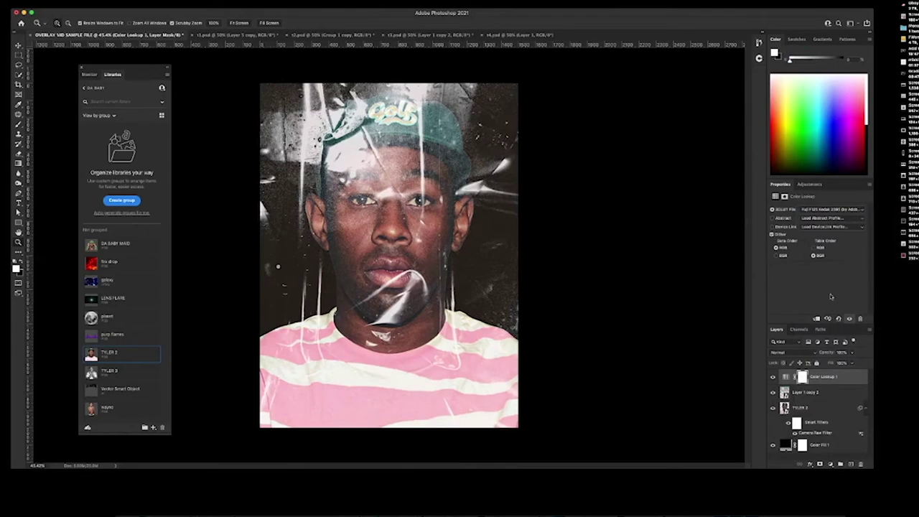
pyautogui.click(811, 209)
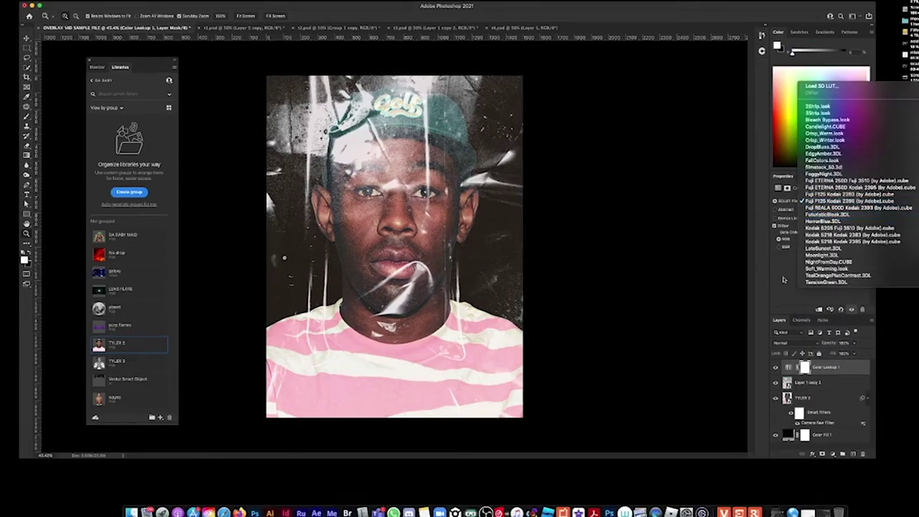
pyautogui.click(778, 285)
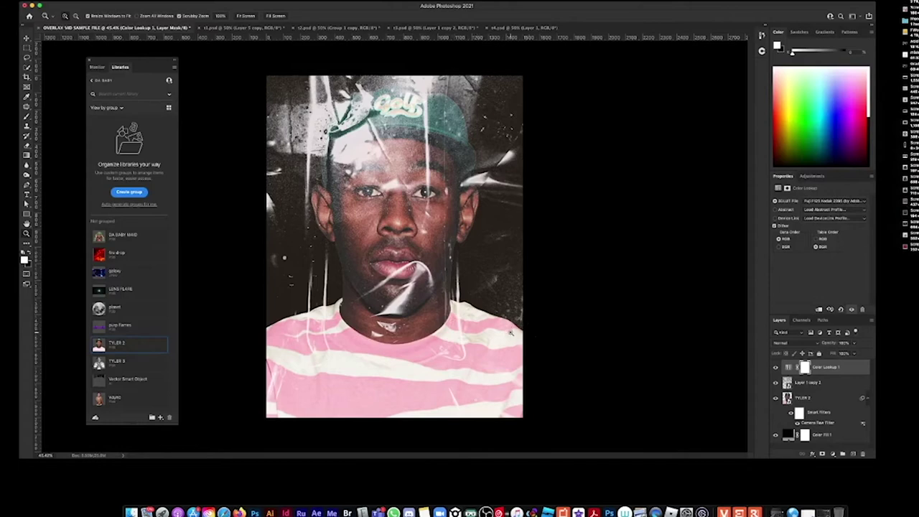
pyautogui.click(775, 367)
pyautogui.click(775, 367)
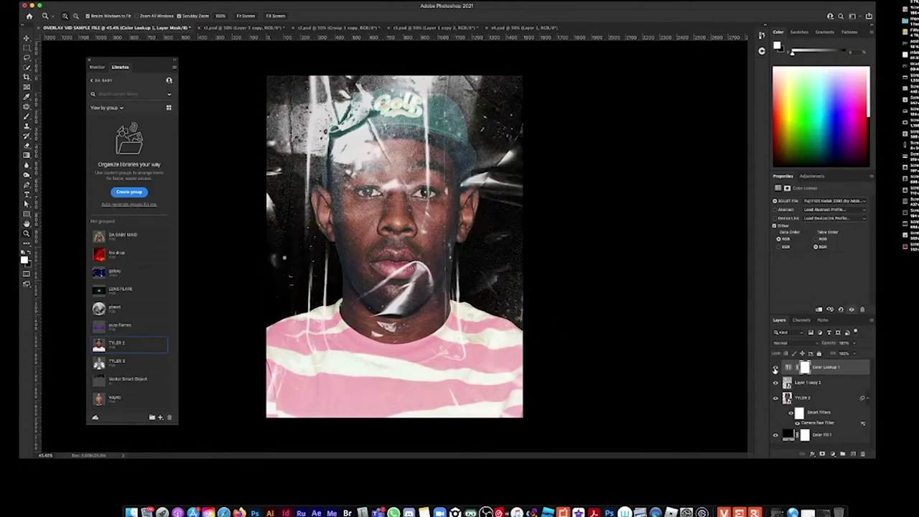
# - Apply the B&W High Contrast preset to the TYLER 2 portrait by editing its Camera Raw smart filter
pyautogui.click(787, 399)
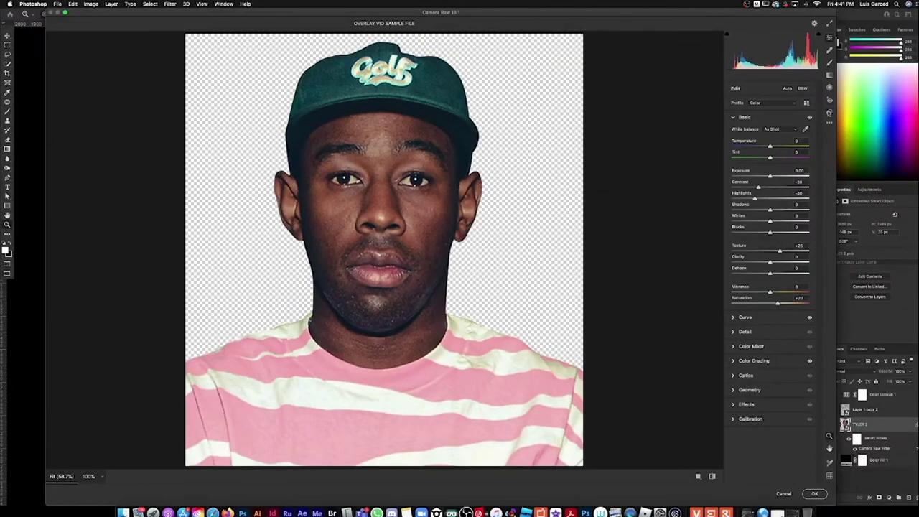
pyautogui.click(829, 113)
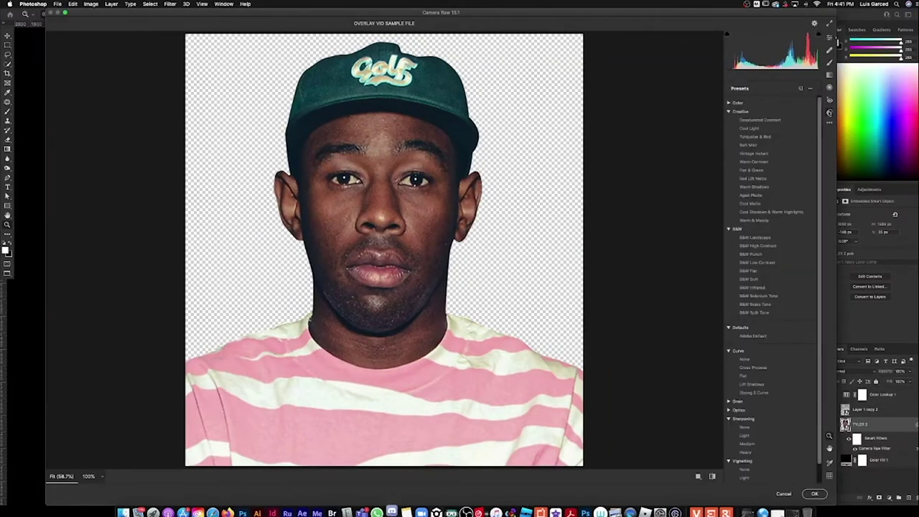
pyautogui.click(762, 247)
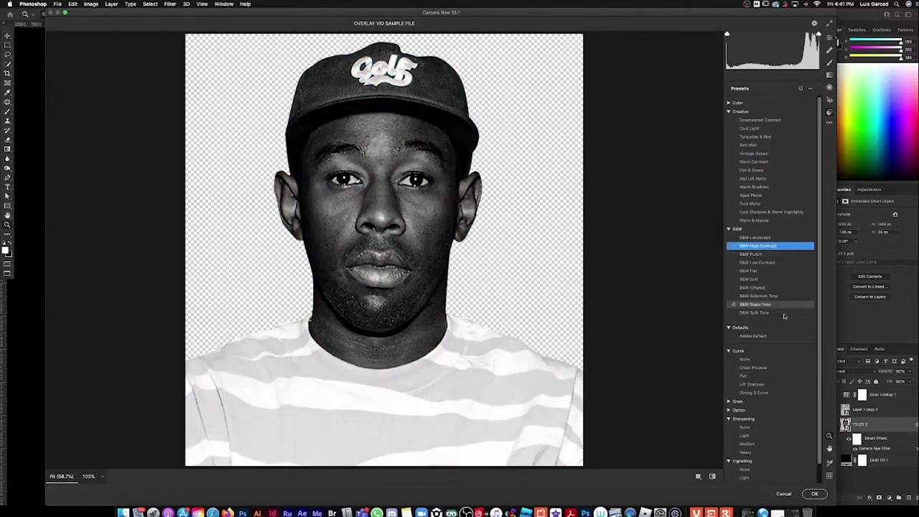
pyautogui.click(814, 493)
# - Add a Threshold adjustment layer above the Color Lookup, lower its level, and set its blend mode to Multiply
pyautogui.moveTo(533, 256); pyautogui.dragTo(496, 260)
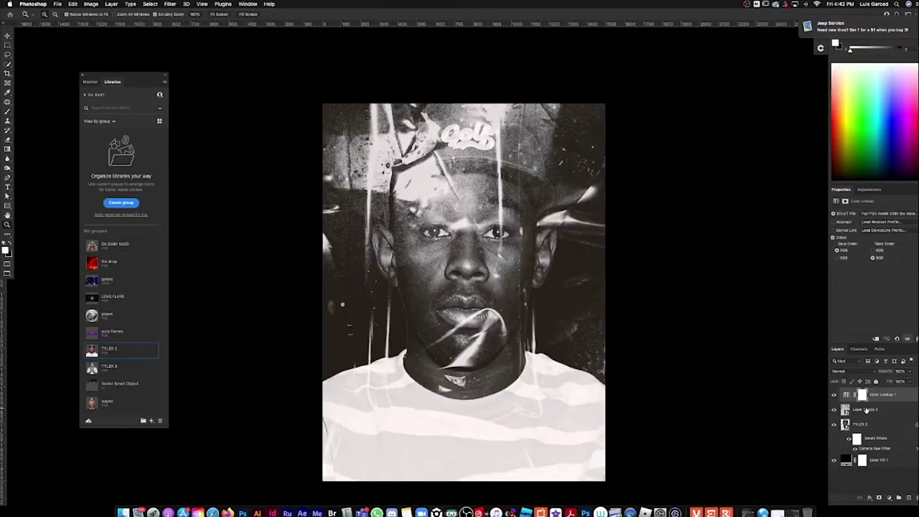
pyautogui.click(888, 497)
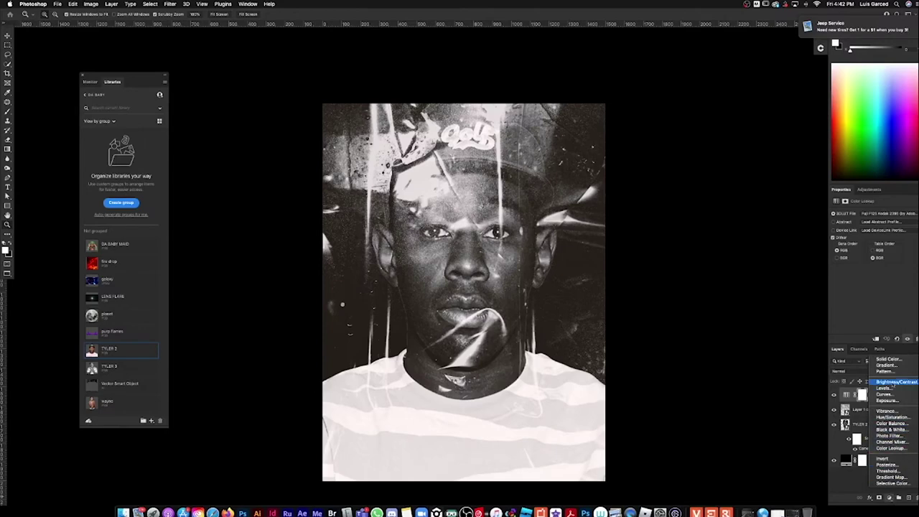
pyautogui.click(888, 471)
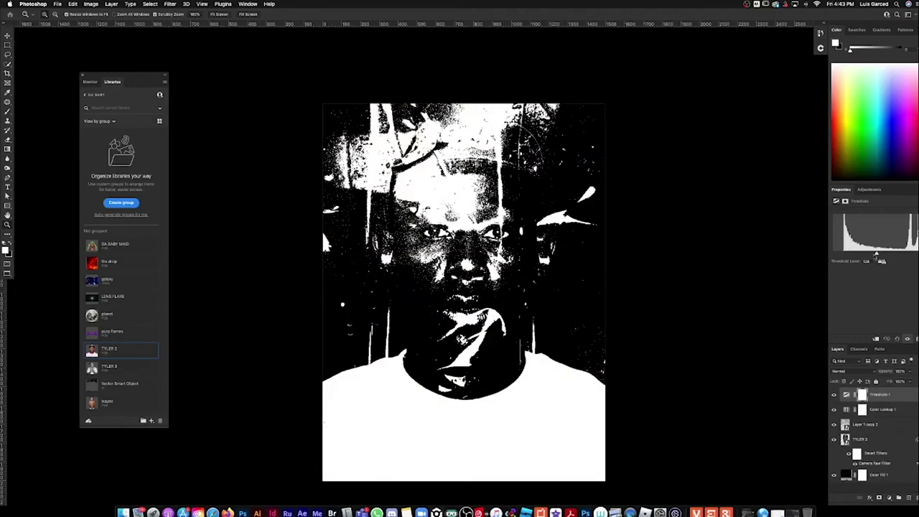
pyautogui.moveTo(876, 255); pyautogui.dragTo(852, 254)
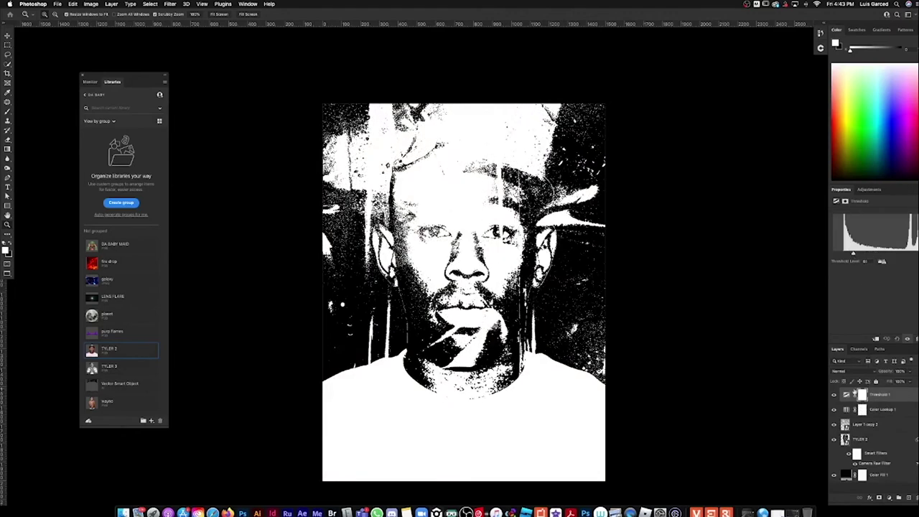
pyautogui.click(843, 372)
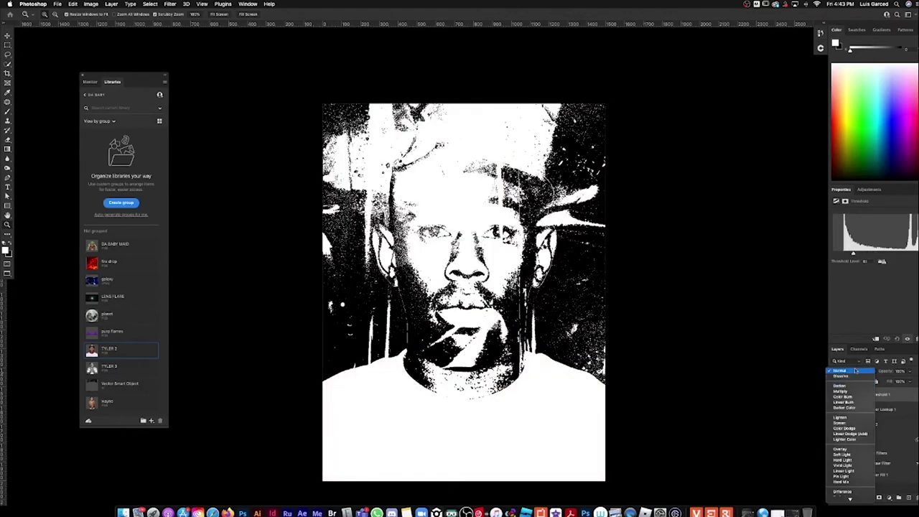
pyautogui.click(841, 391)
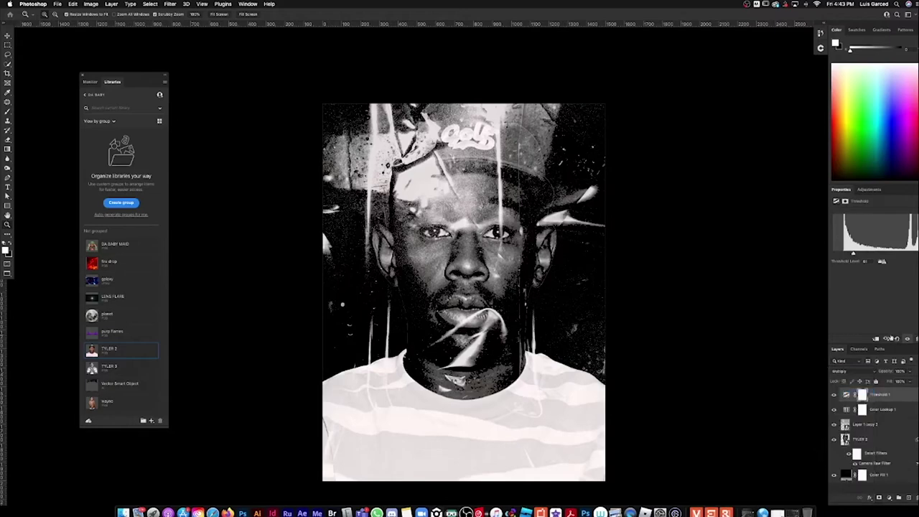
# - Lower the Threshold level further to about 33, checking the grain on the face up close
pyautogui.moveTo(852, 254); pyautogui.dragTo(847, 255)
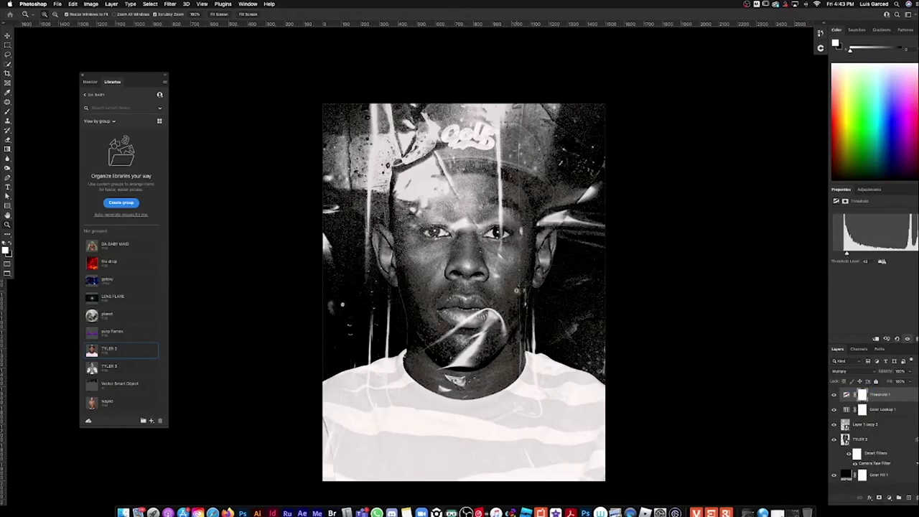
pyautogui.moveTo(399, 284); pyautogui.dragTo(432, 317)
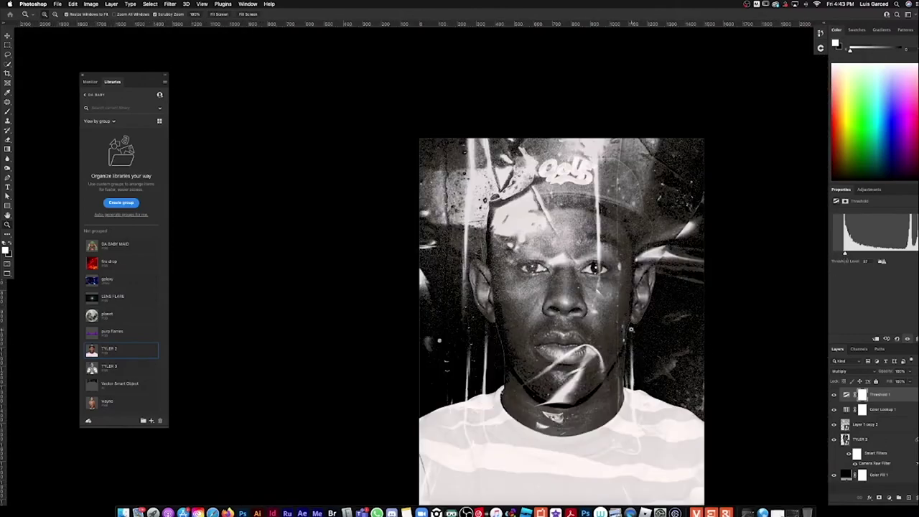
pyautogui.scroll(3, 632, 328)
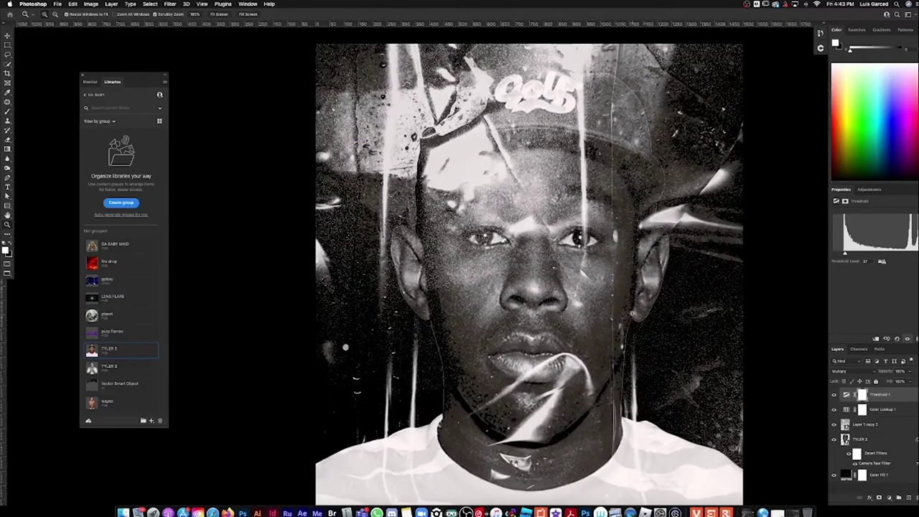
pyautogui.moveTo(844, 255); pyautogui.dragTo(844, 255)
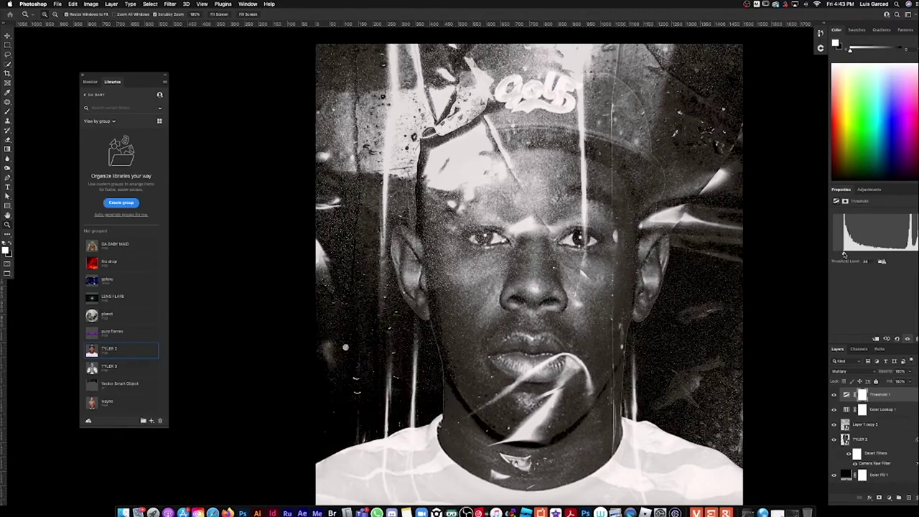
pyautogui.moveTo(844, 255); pyautogui.dragTo(843, 254)
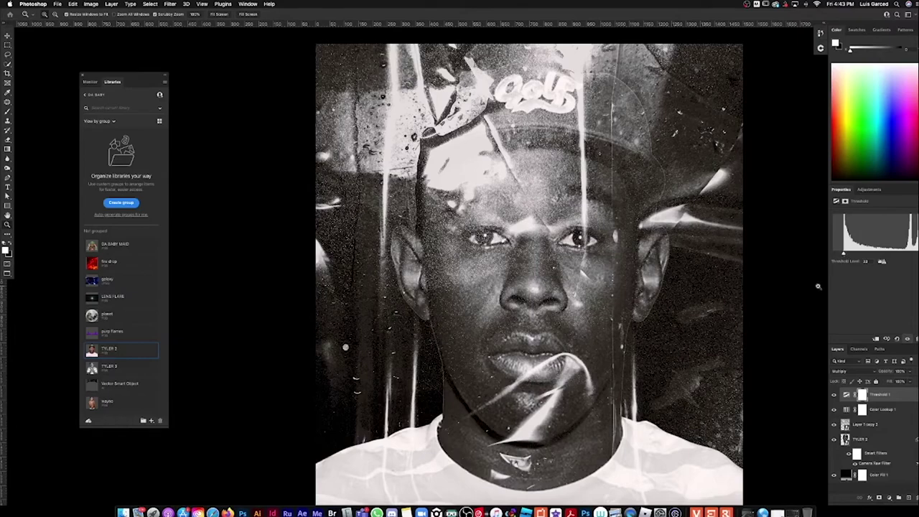
# - Inspect the grain around the ear with the Threshold layer hidden and shown, and return to the whole image
pyautogui.press('super+minus')
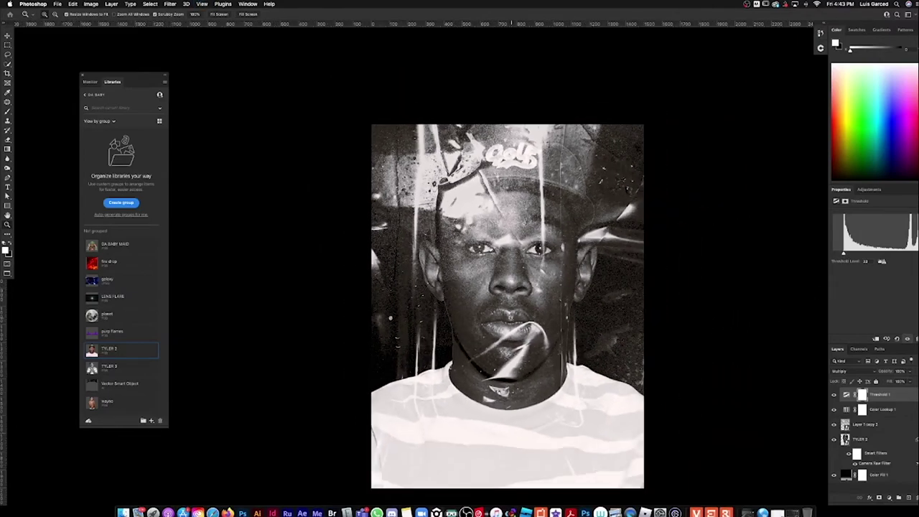
pyautogui.moveTo(366, 268); pyautogui.dragTo(429, 270)
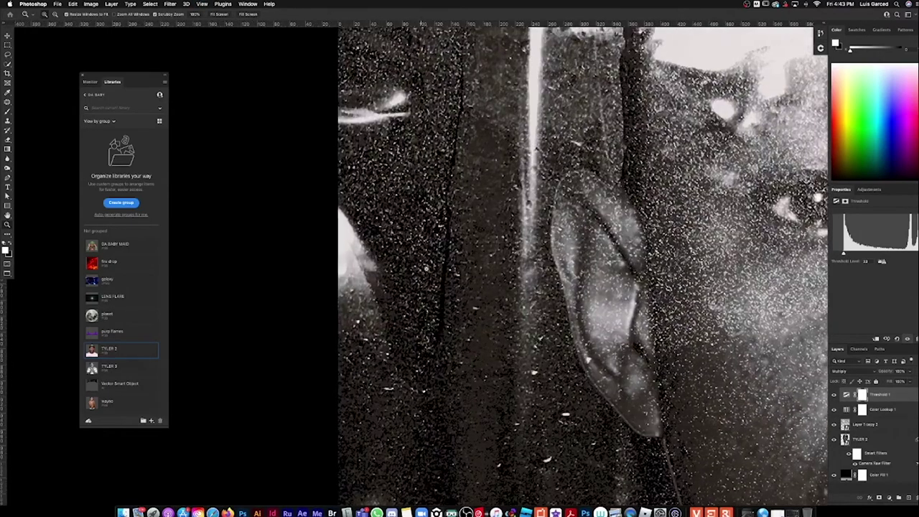
pyautogui.click(833, 394)
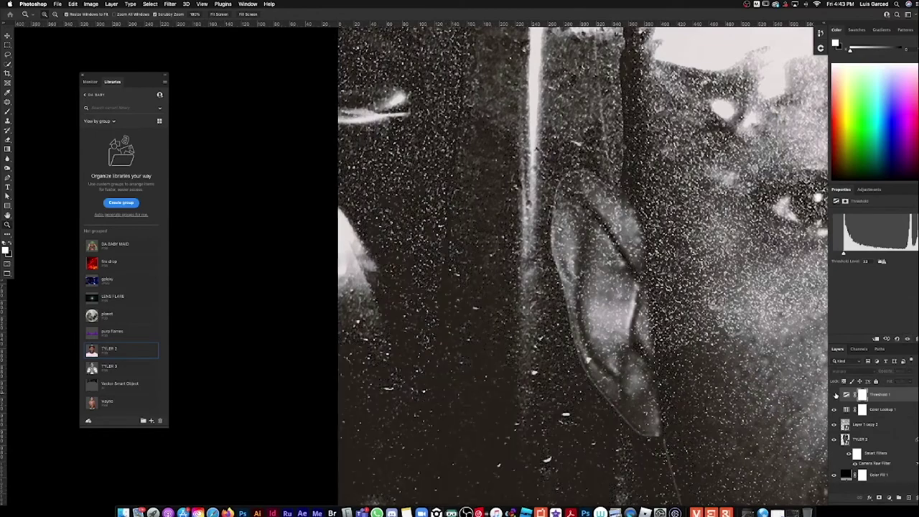
pyautogui.click(834, 394)
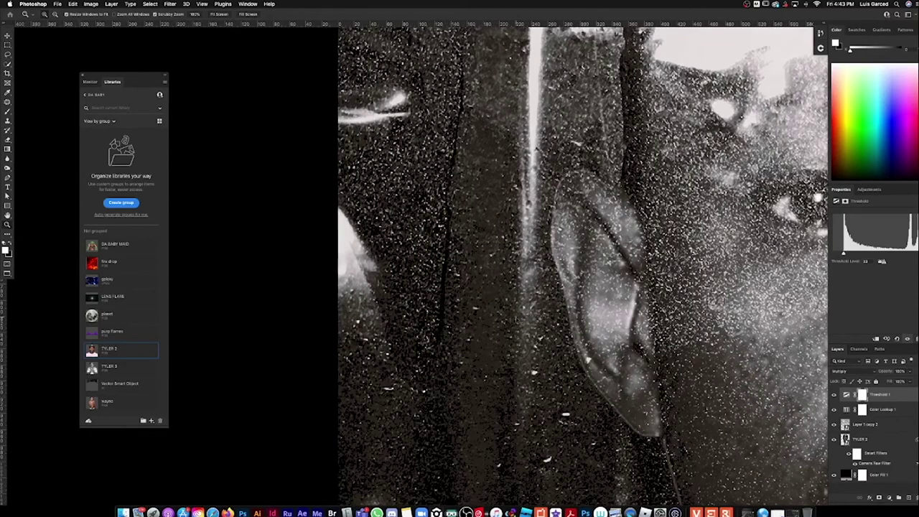
pyautogui.press('super+0')
pyautogui.moveTo(616, 303); pyautogui.dragTo(610, 303)
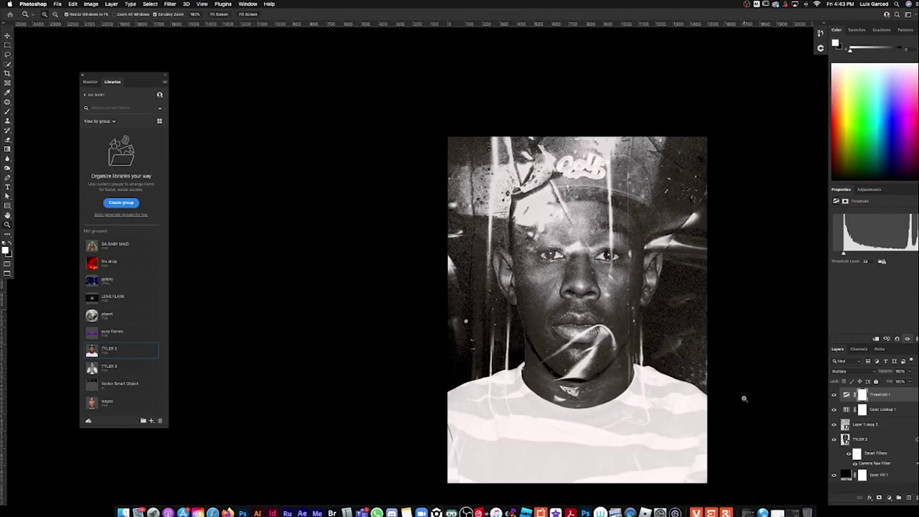
# - Move the Color Lookup layer above the Threshold layer and switch its table to Kodak 5218 Kodak 2383
pyautogui.moveTo(854, 408); pyautogui.dragTo(848, 394)
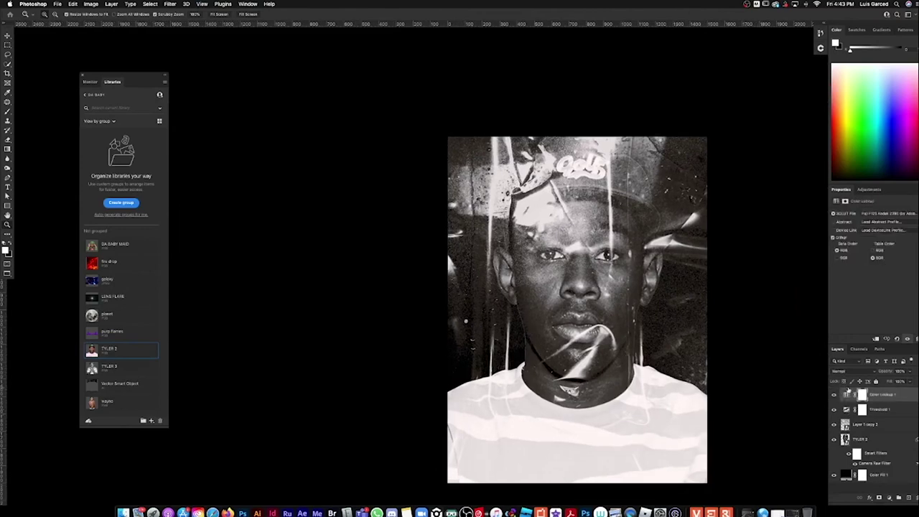
pyautogui.click(861, 214)
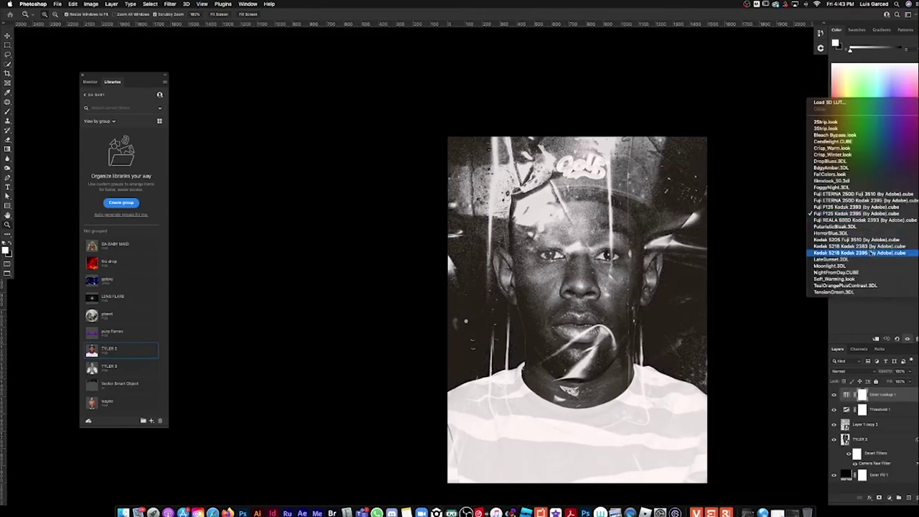
pyautogui.click(866, 250)
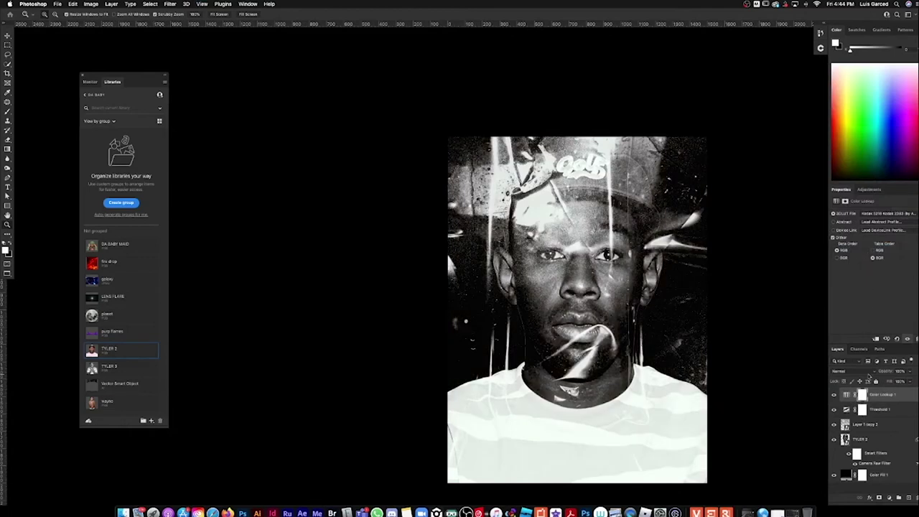
pyautogui.click(853, 371)
pyautogui.click(903, 411)
# - Change the Color Lookup table to Crisp_Winter.look and set the layer's blend mode to Pin Light
pyautogui.click(883, 214)
pyautogui.click(790, 119)
pyautogui.click(853, 371)
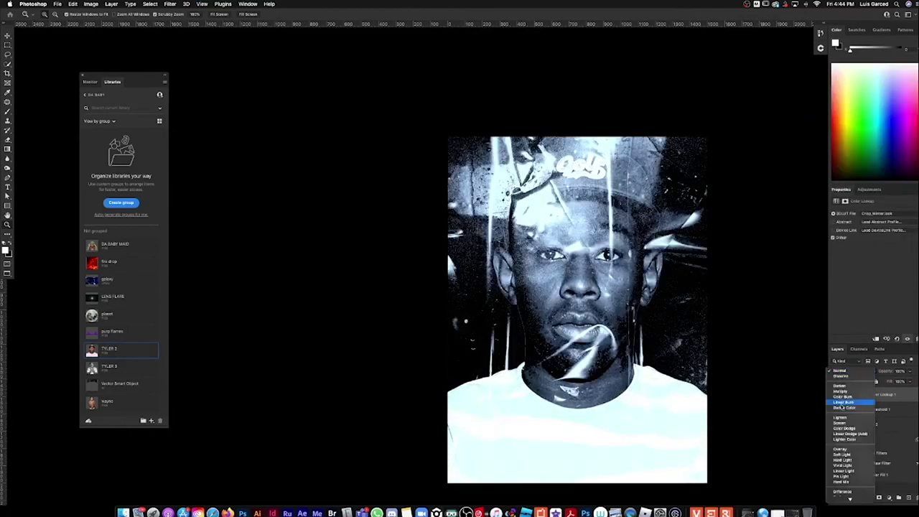
pyautogui.click(850, 476)
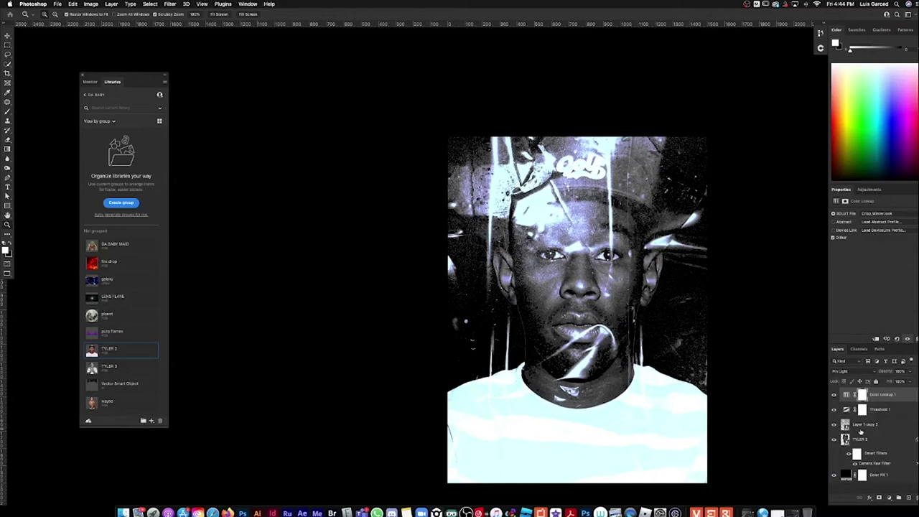
# - Hide the Layer 1 copy 2 texture together with the Threshold and Color Lookup layers above it
pyautogui.click(864, 426)
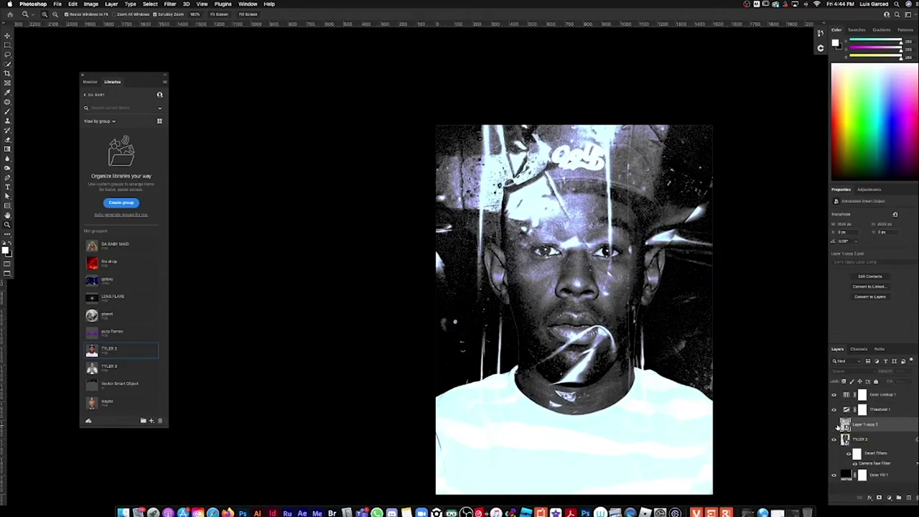
pyautogui.moveTo(833, 424); pyautogui.dragTo(833, 394)
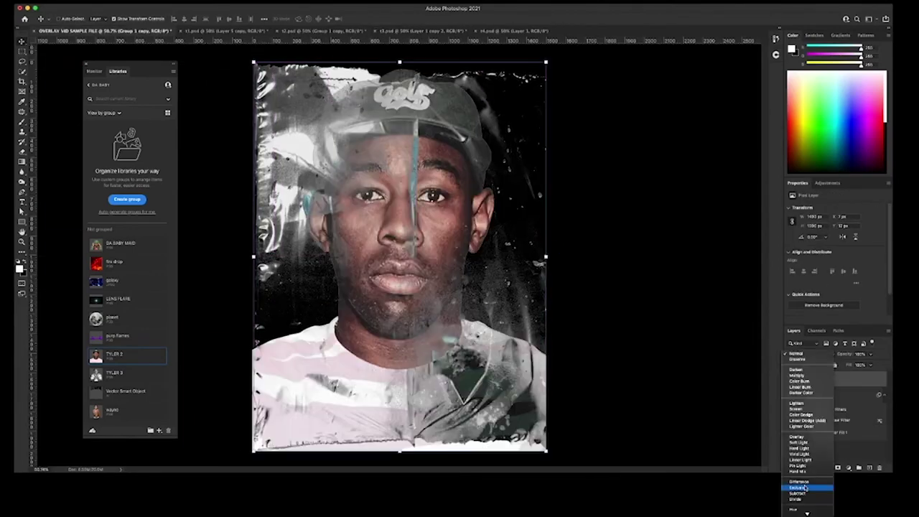
# - Set the Group 1 copy texture's blend mode to Exclusion and add a layer mask to the TYLER 2 portrait
pyautogui.click(804, 487)
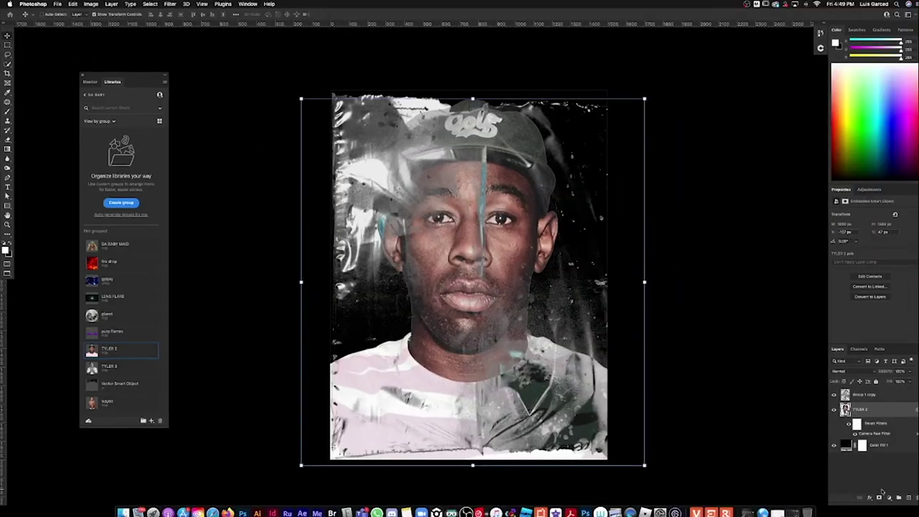
pyautogui.click(879, 497)
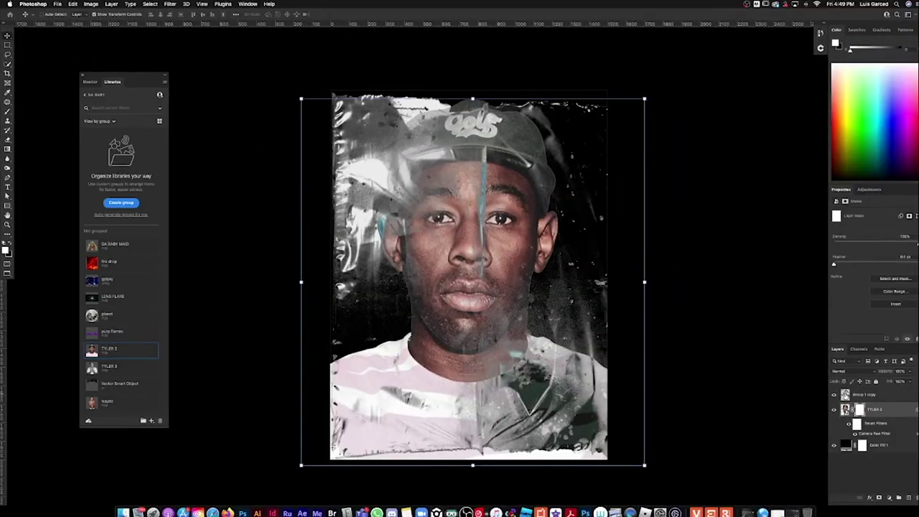
# - Load the Group 1 copy texture's outline as a selection, invert it and target the TYLER 2 layer mask
pyautogui.click(850, 396)
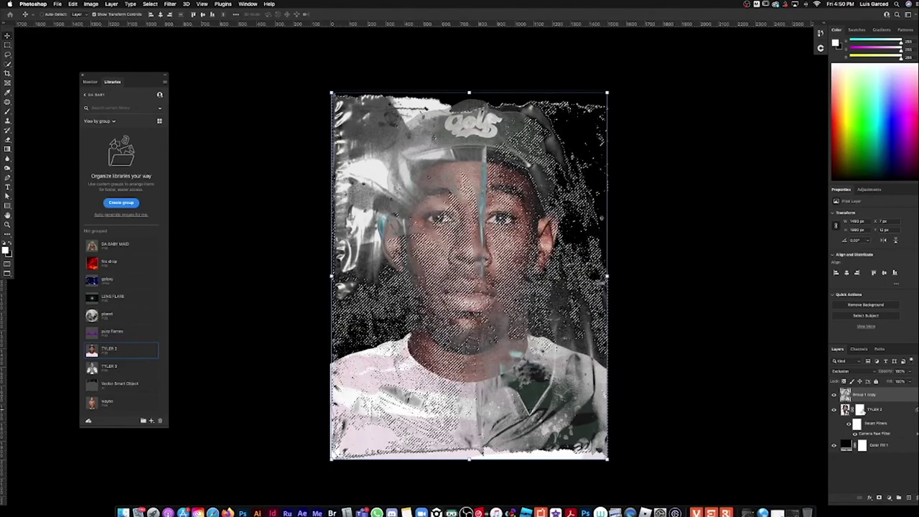
pyautogui.click(849, 410)
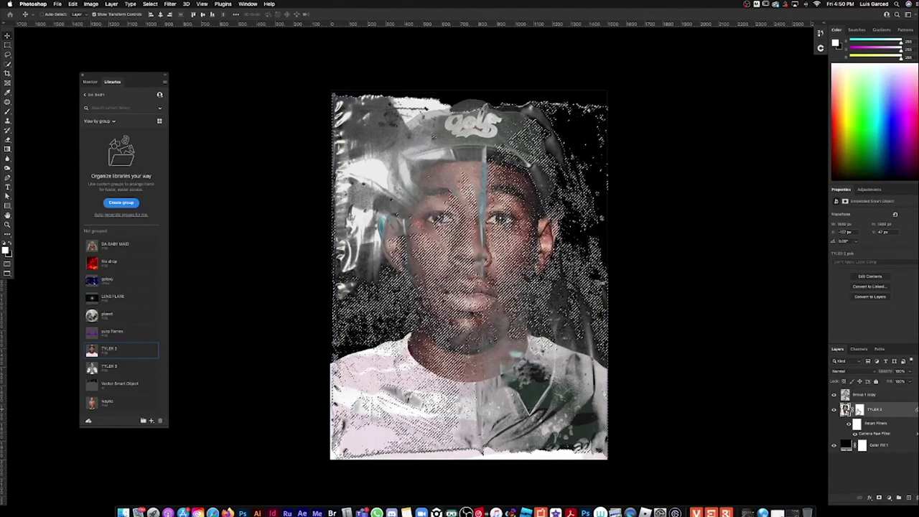
pyautogui.click(859, 409)
# - Paint black on the TYLER 2 mask along the poster's bottom edge to hide the shirt outside the texture, and deselect
pyautogui.press('b')
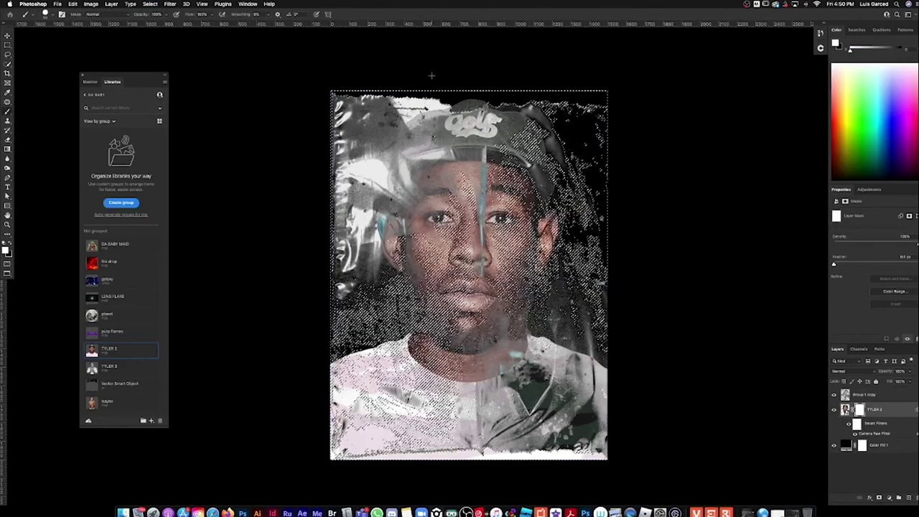
pyautogui.press('x')
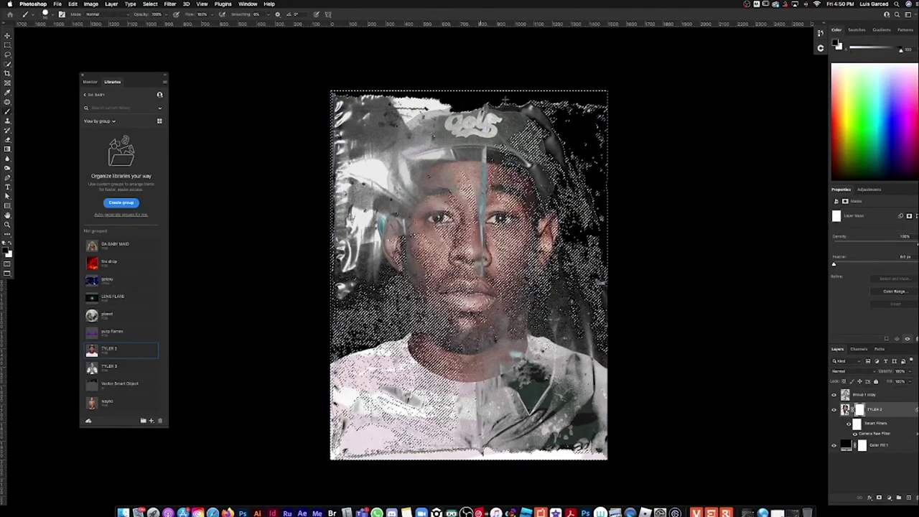
pyautogui.moveTo(359, 456); pyautogui.dragTo(600, 454)
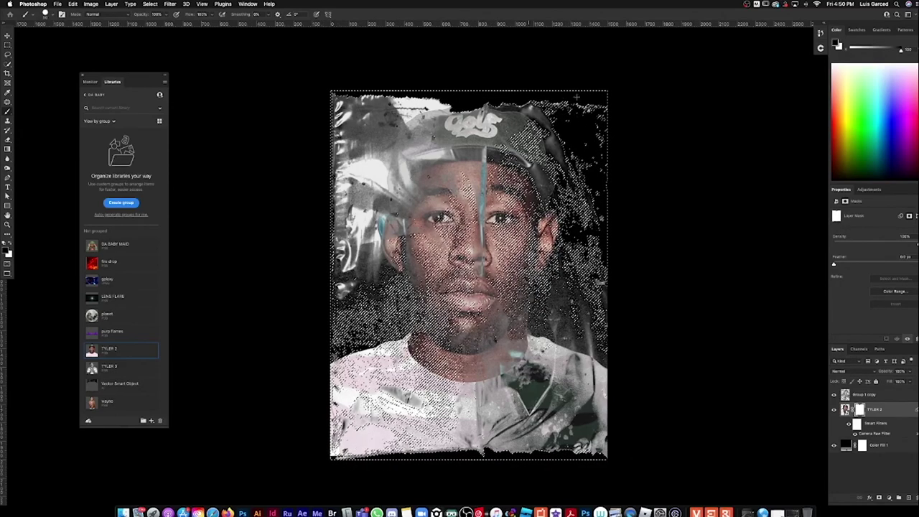
pyautogui.press('super+d')
pyautogui.press('z')
pyautogui.moveTo(532, 351)
pyautogui.mouseDown()
pyautogui.moveTo(547, 351)
pyautogui.moveTo(538, 352)
pyautogui.mouseUp()
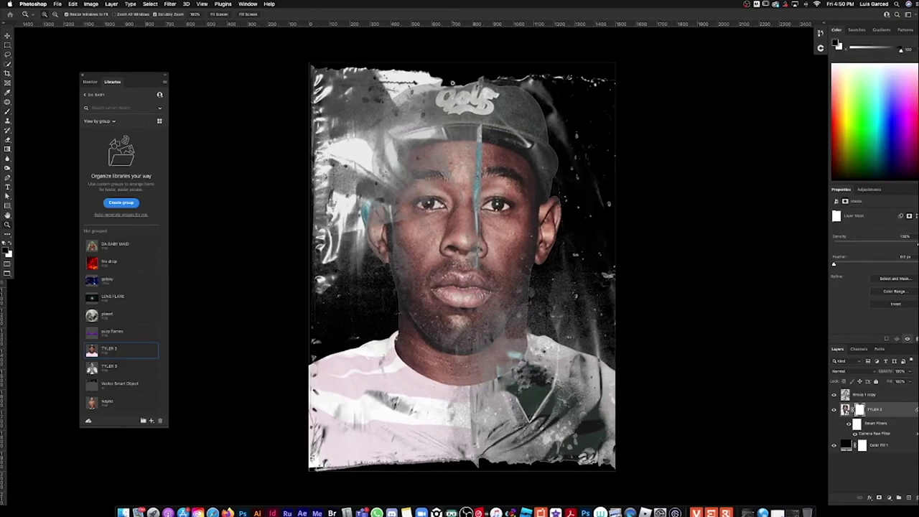
# - Add a Color Lookup adjustment above the Group 1 copy texture with the 3DLUT Fuji REALA 500D Kodak 2393
pyautogui.click(865, 394)
pyautogui.click(889, 497)
pyautogui.click(893, 451)
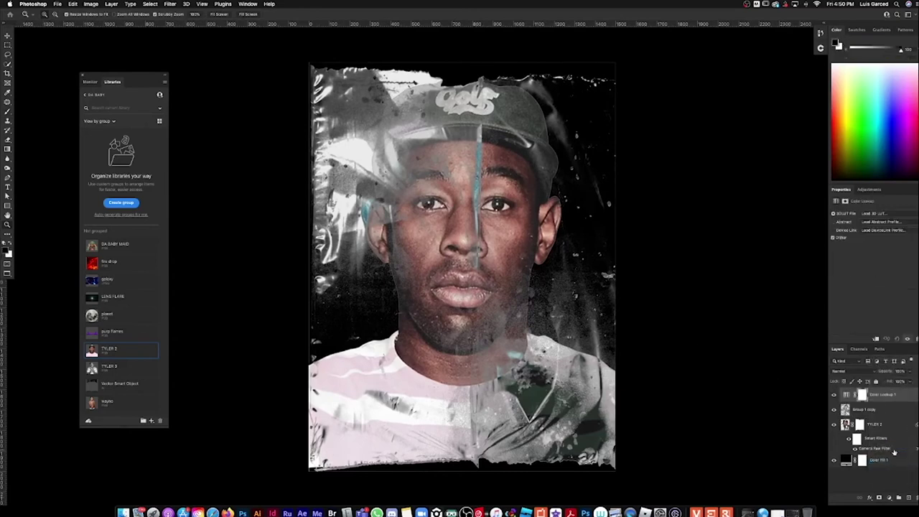
pyautogui.click(882, 213)
pyautogui.click(868, 276)
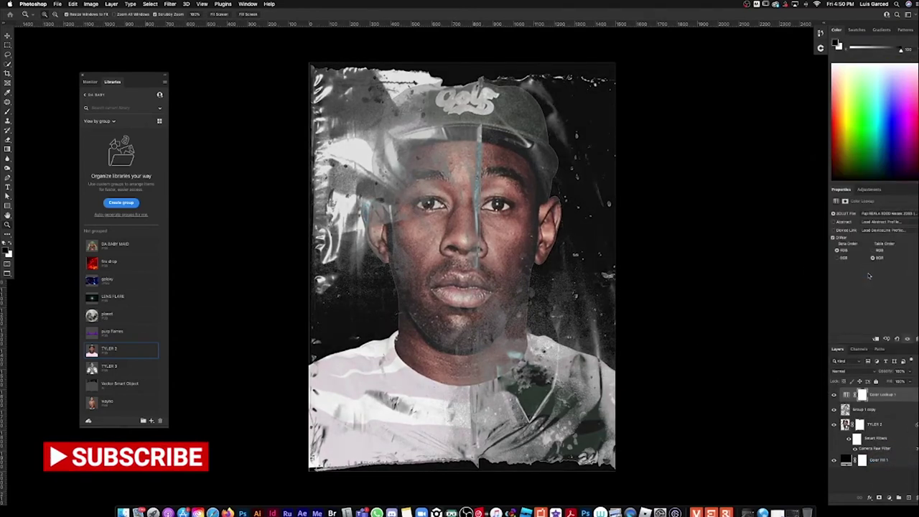
pyautogui.click(880, 411)
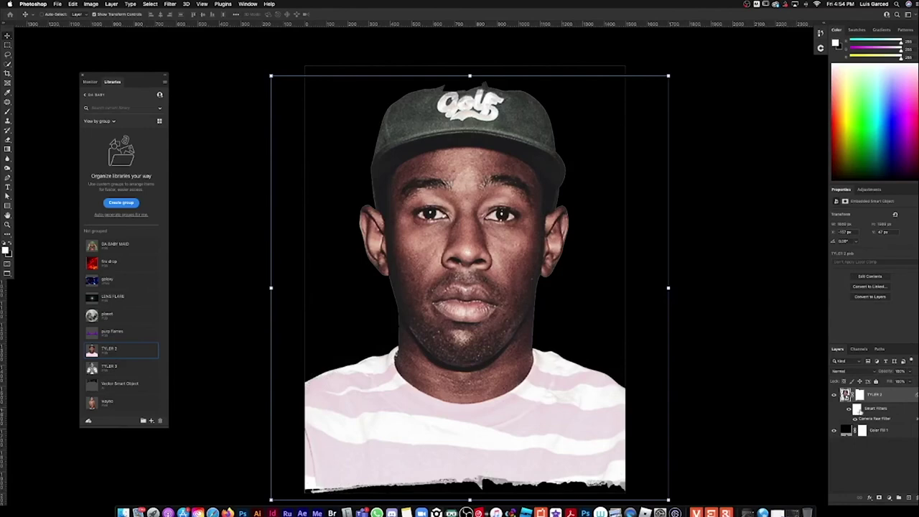
# - Delete the layer mask from the TYLER 2 portrait, keeping its Camera Raw smart filter
pyautogui.rightClick(861, 395)
pyautogui.click(845, 410)
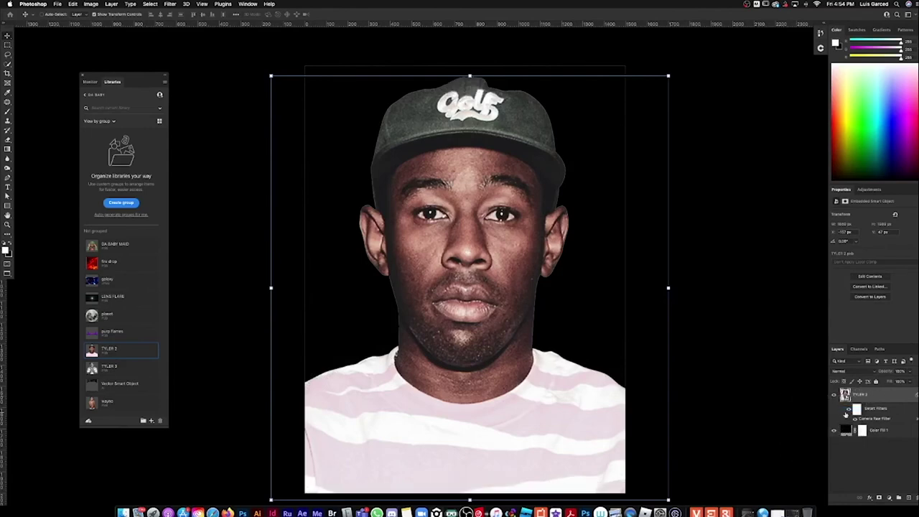
pyautogui.press('z')
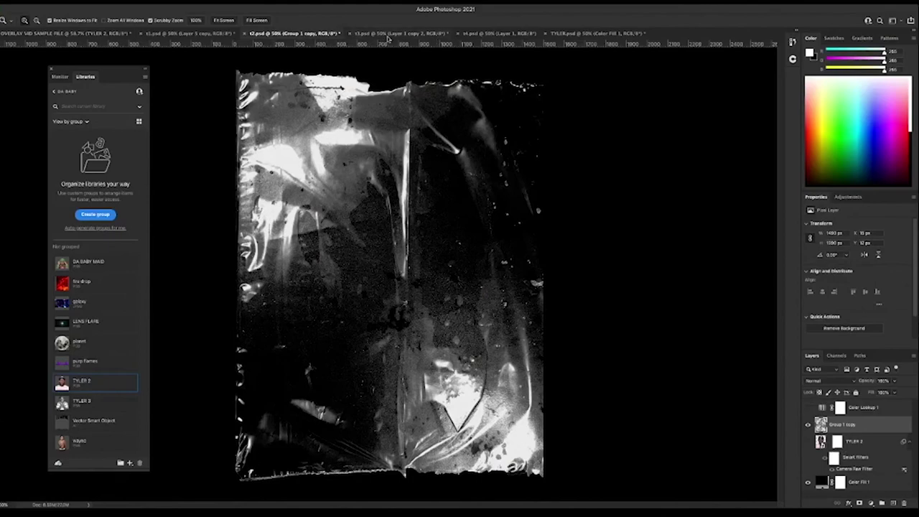
# - Select the Layer 1 copy 2 texture in t3.psd and move it into the OVERLAY VID SAMPLE FILE document
pyautogui.click(388, 33)
pyautogui.press('v')
pyautogui.rightClick(368, 104)
pyautogui.click(391, 106)
pyautogui.moveTo(400, 118); pyautogui.dragTo(96, 37)
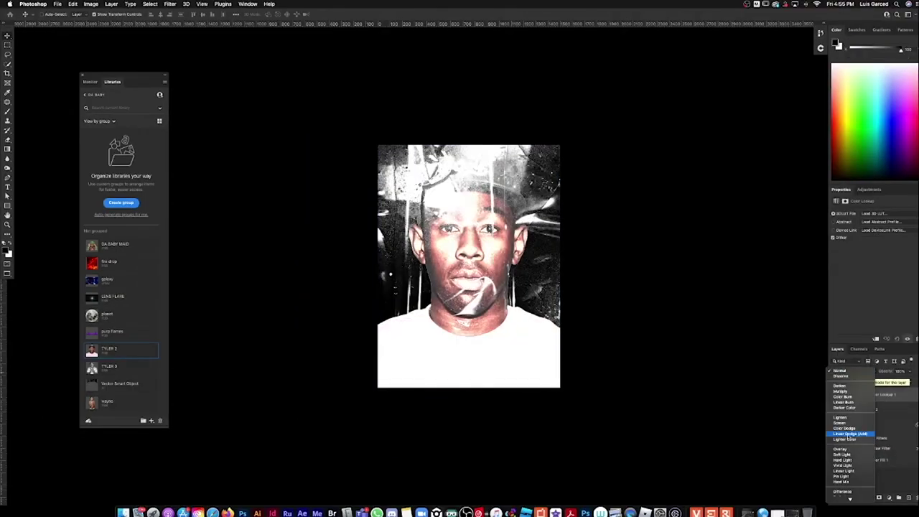
# - Set the blend mode of the Color Lookup 1 adjustment layer to Color Dodge
pyautogui.click(849, 430)
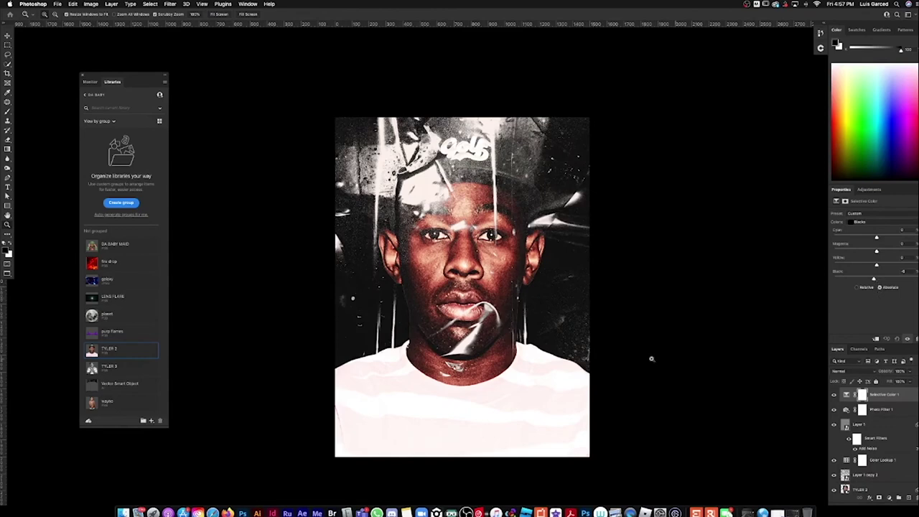
# - Capture the whole finished poster as a screenshot and paste it onto the black T-shirt in TYLER.psd
pyautogui.moveTo(511, 246)
pyautogui.mouseDown()
pyautogui.moveTo(521, 254)
pyautogui.moveTo(505, 251)
pyautogui.mouseUp()
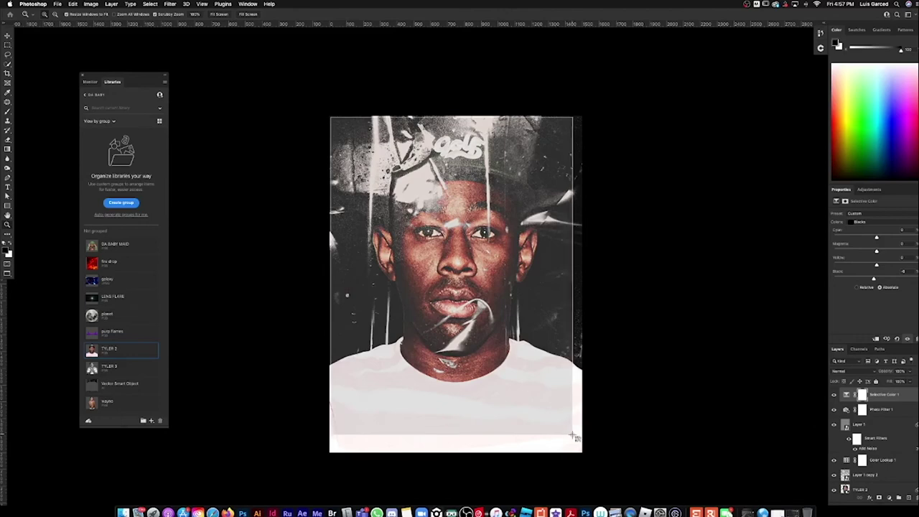
pyautogui.moveTo(581, 451); pyautogui.dragTo(581, 450)
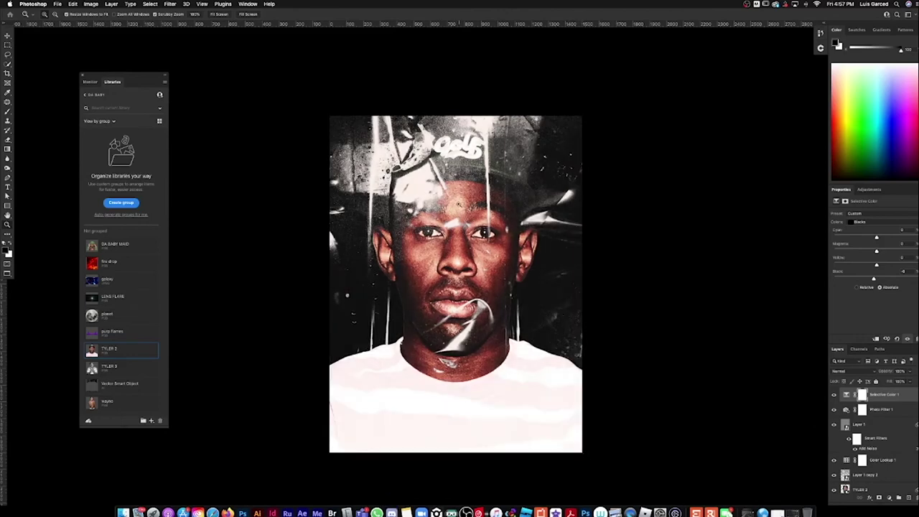
pyautogui.press('f')
pyautogui.press('f')
pyautogui.click(572, 45)
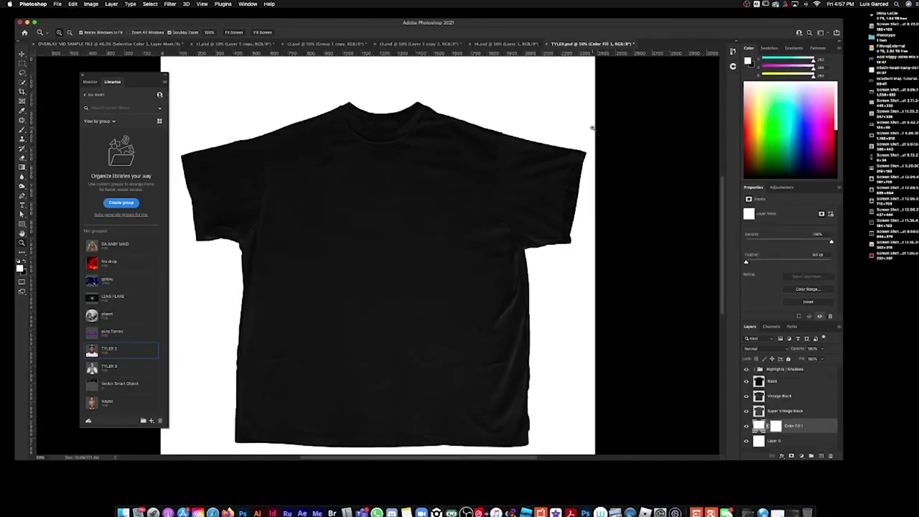
pyautogui.press('super+v')
pyautogui.press('f')
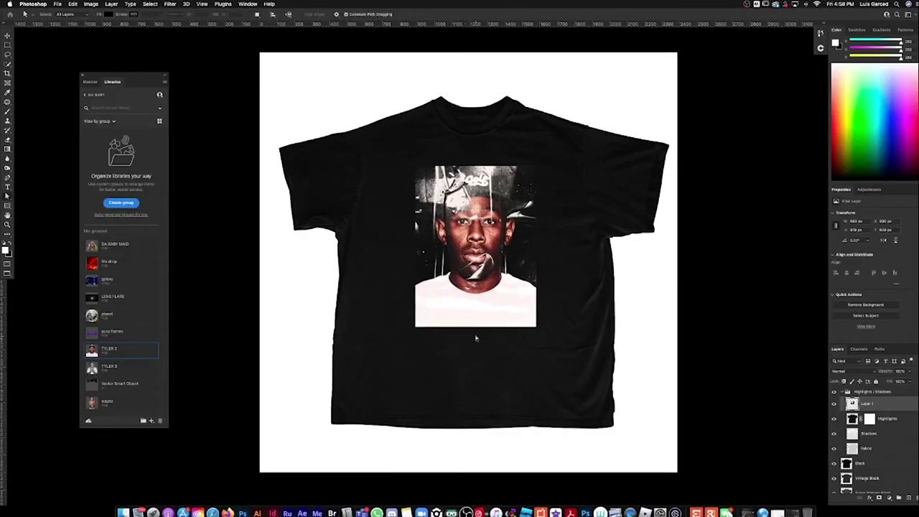
# - Add the text GOLF at the lower edge of the poster on the T-shirt
pyautogui.press('t')
pyautogui.click(467, 347)
pyautogui.write('GOLF')
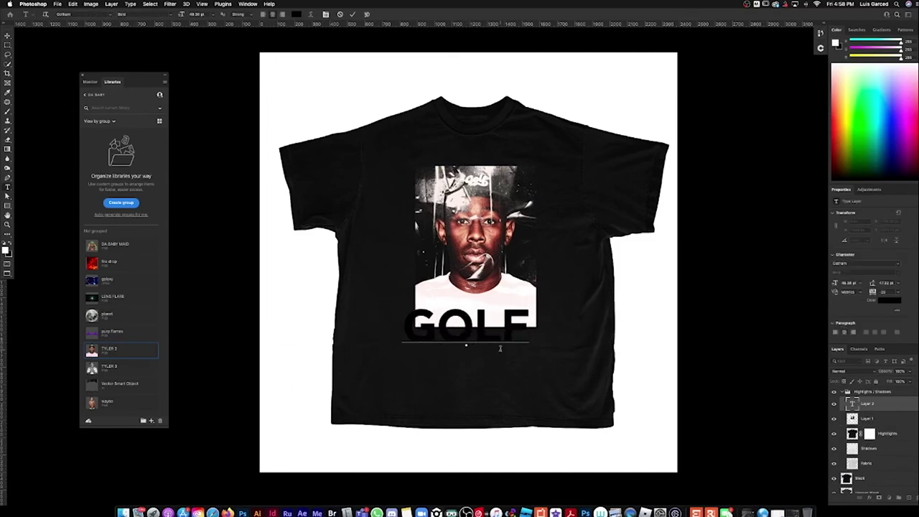
# - Move the GOLF text just below the poster at a smaller size and give it a white Color Overlay
pyautogui.click(7, 35)
pyautogui.moveTo(466, 325); pyautogui.dragTo(475, 343)
pyautogui.moveTo(538, 325); pyautogui.dragTo(512, 329)
pyautogui.press('Return')
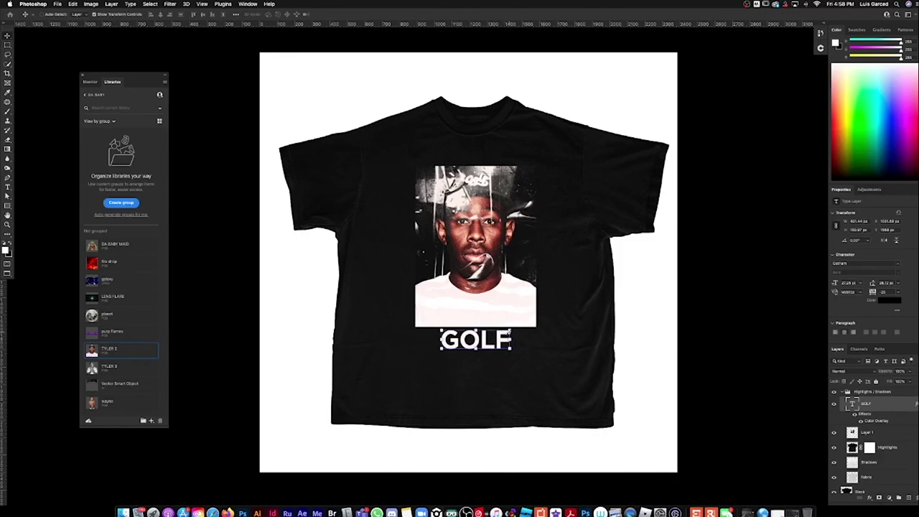
# - Scale the GOLF text down to 22 pt and center it under the poster
pyautogui.press('super+t')
pyautogui.moveTo(511, 329); pyautogui.dragTo(505, 330)
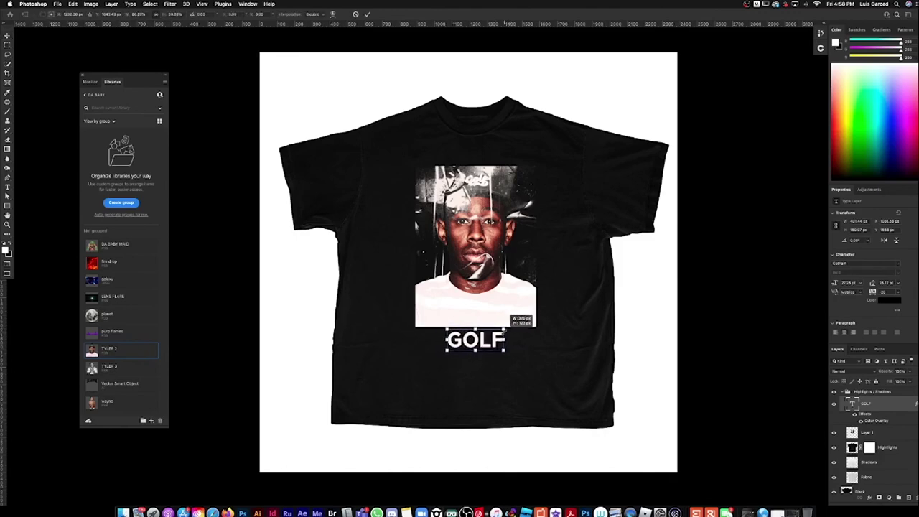
pyautogui.press('super+Return')
pyautogui.press('z')
pyautogui.click(508, 311)
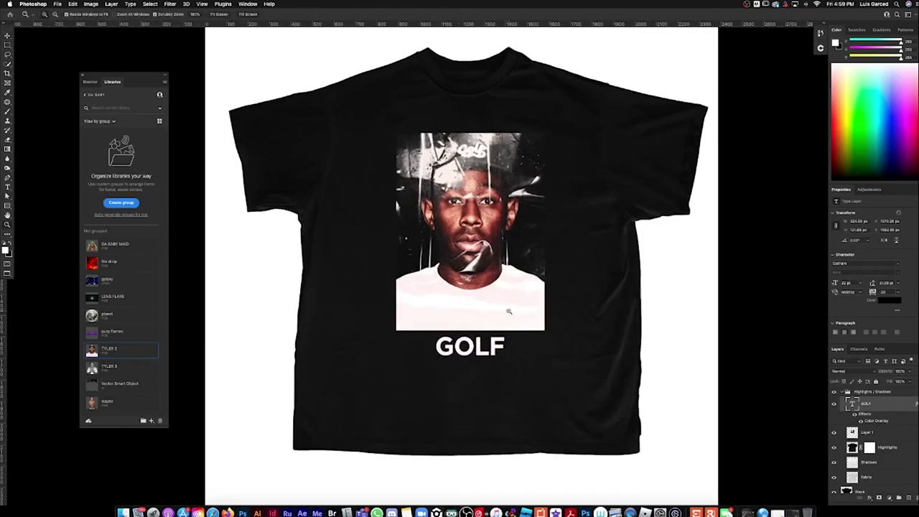
pyautogui.press('super+t')
pyautogui.press('Return')
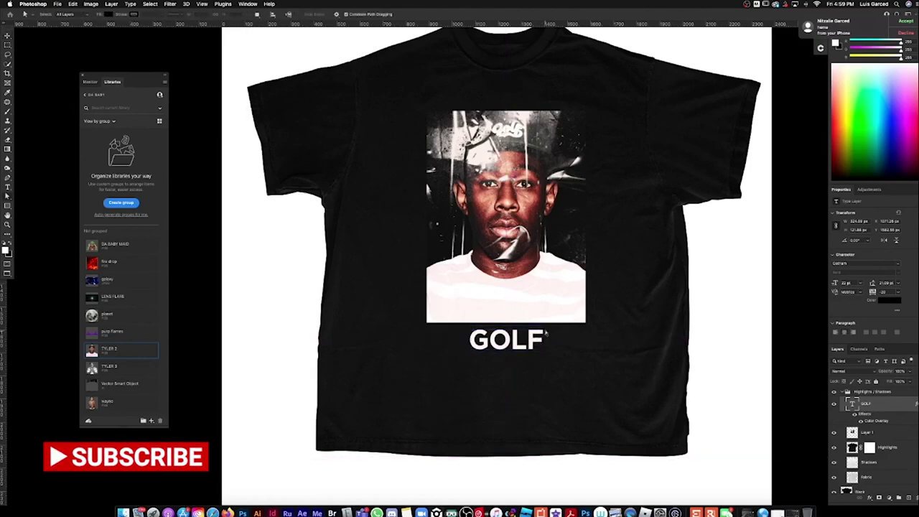
pyautogui.press('super+minus')
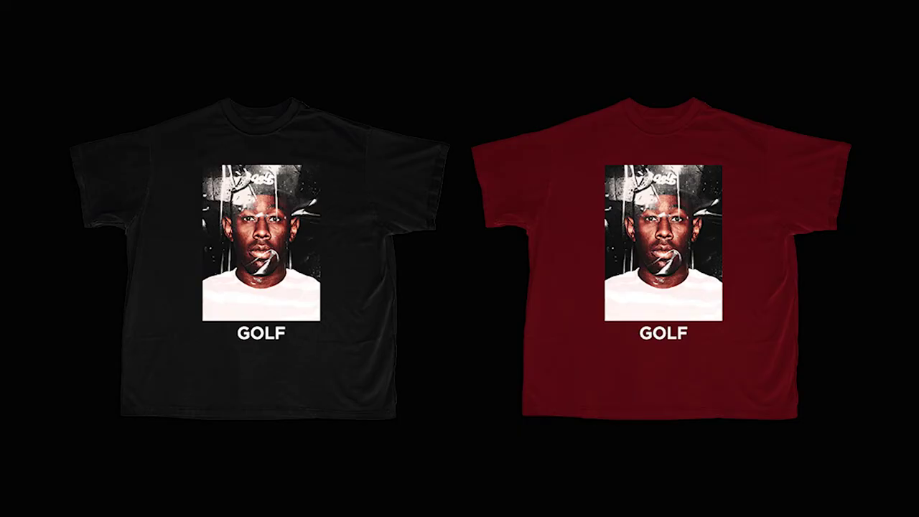